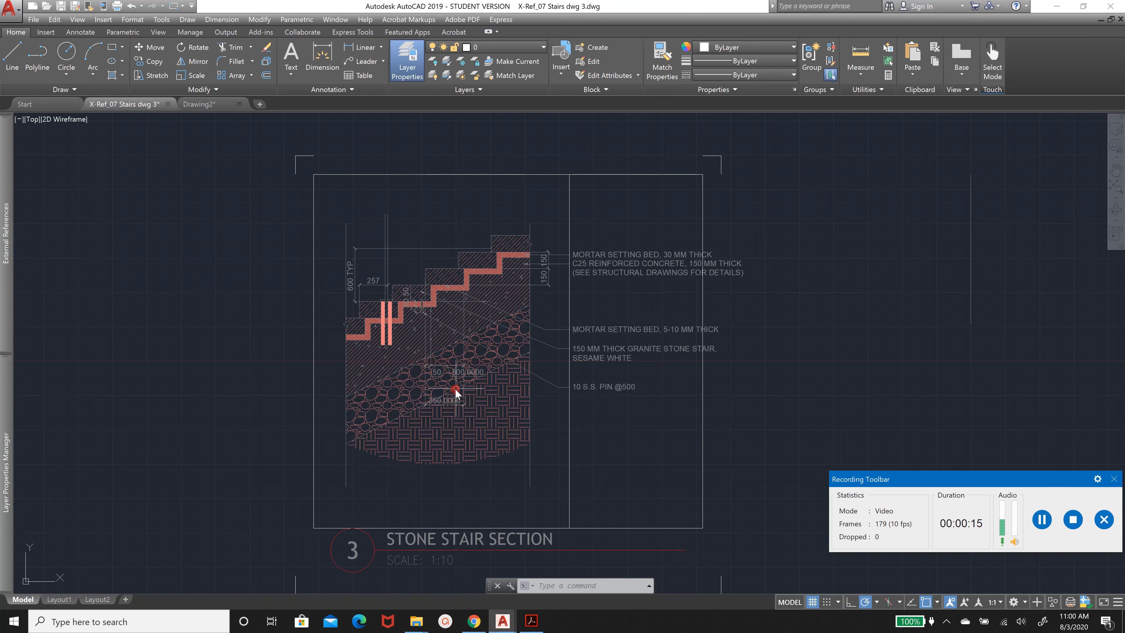
Compare the stone stair section in the AutoCAD model with its plotted PDF in Acrobat, focusing on line colors and plotted lineweights.
left_click(531, 621)
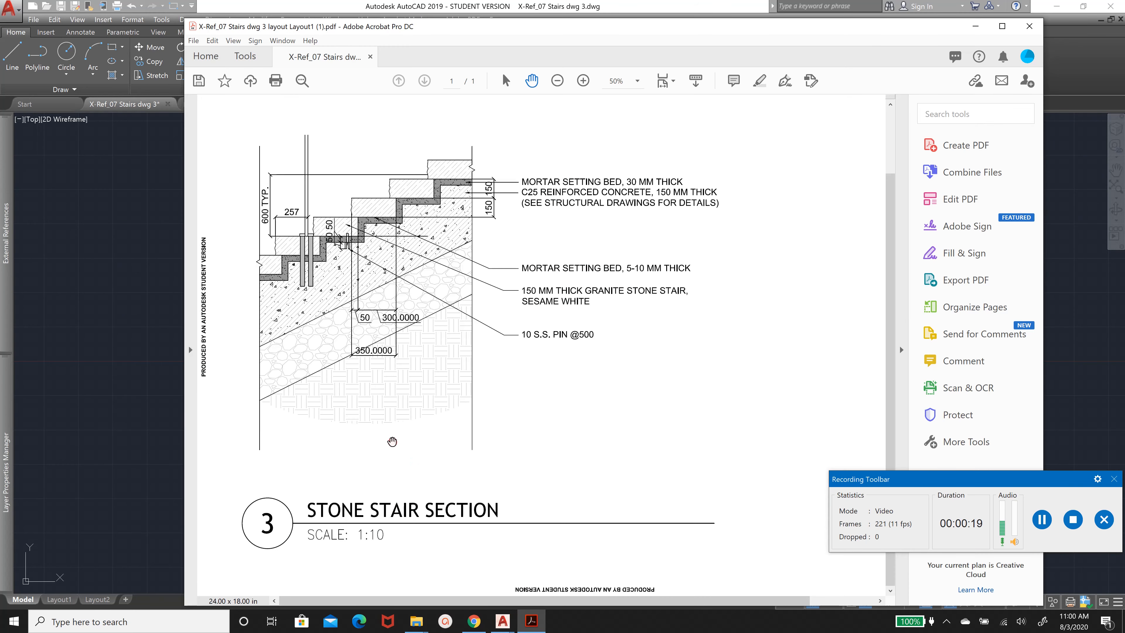
left_click(133, 395)
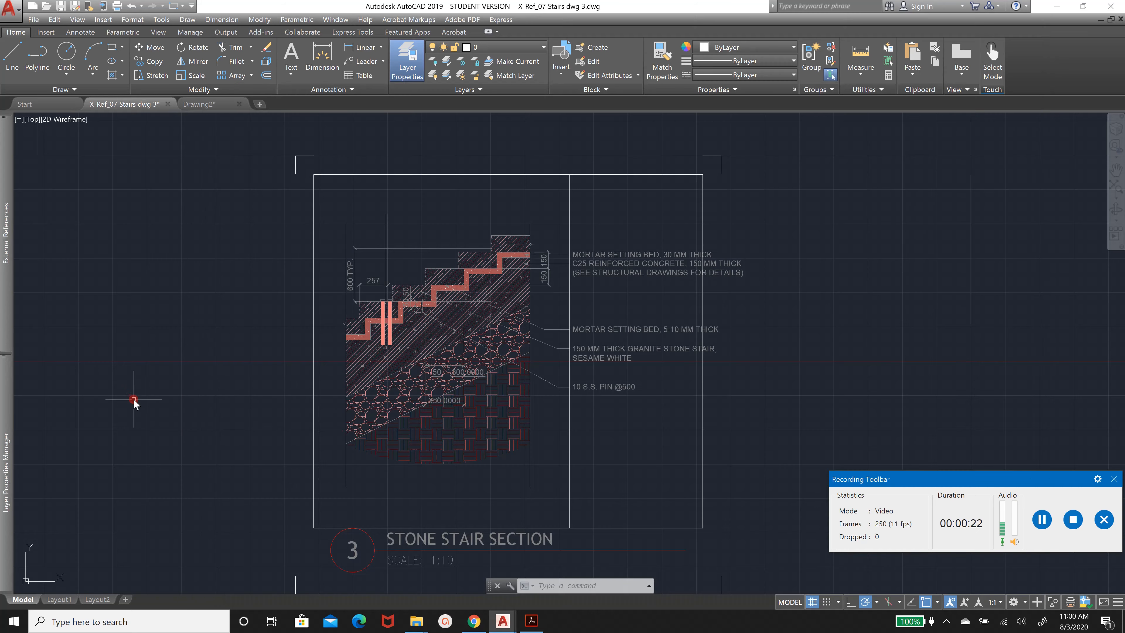
left_click(532, 620)
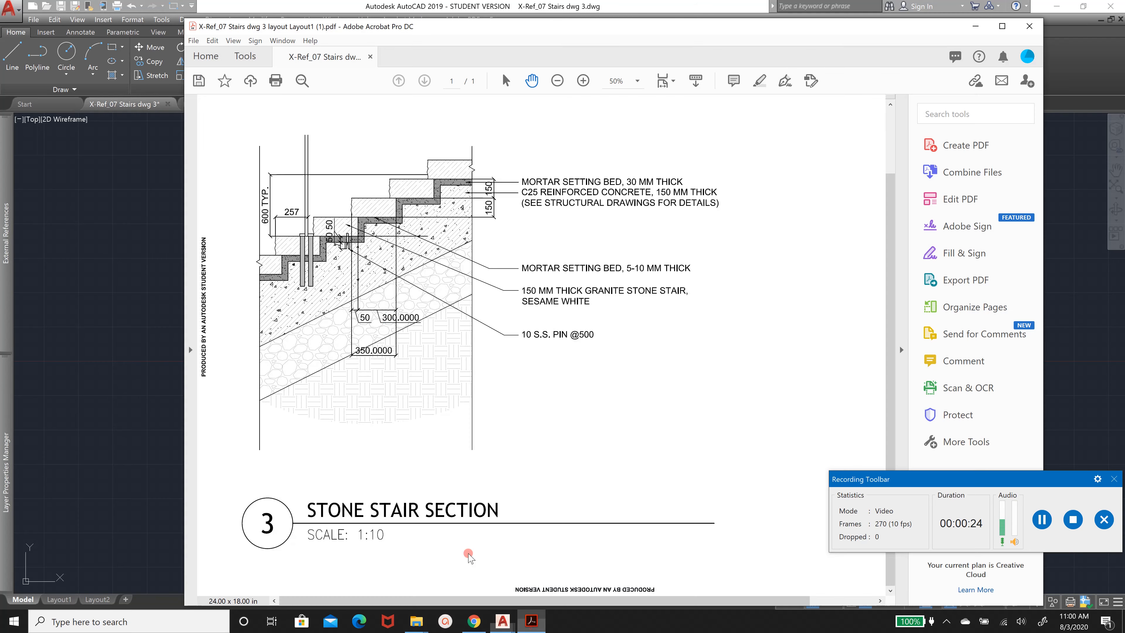
key("alt+Tab")
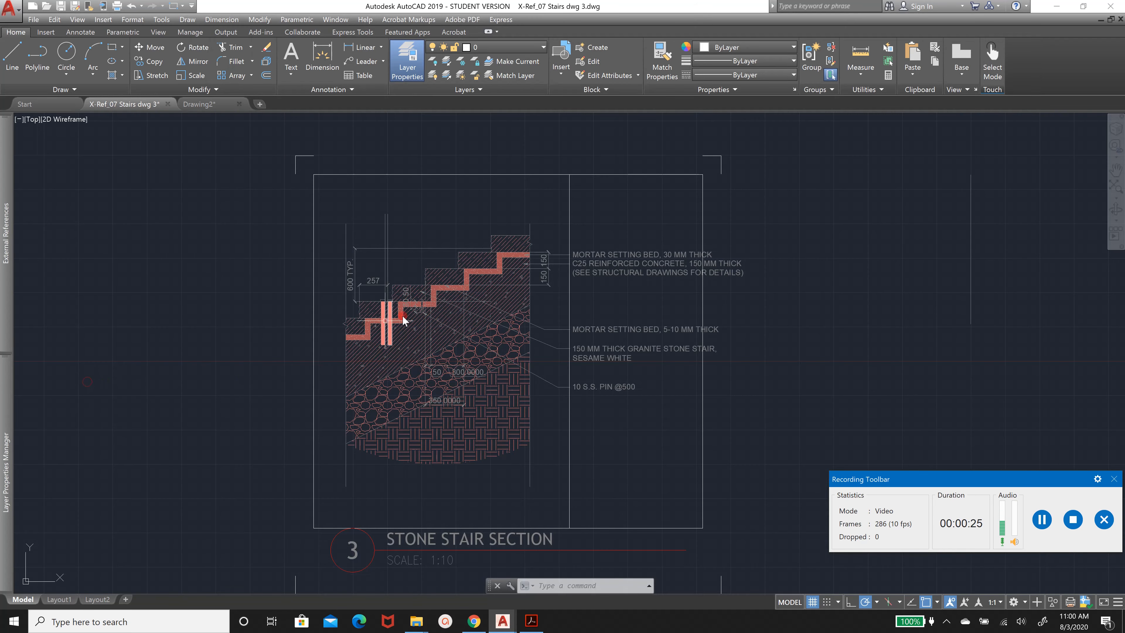
left_click(536, 622)
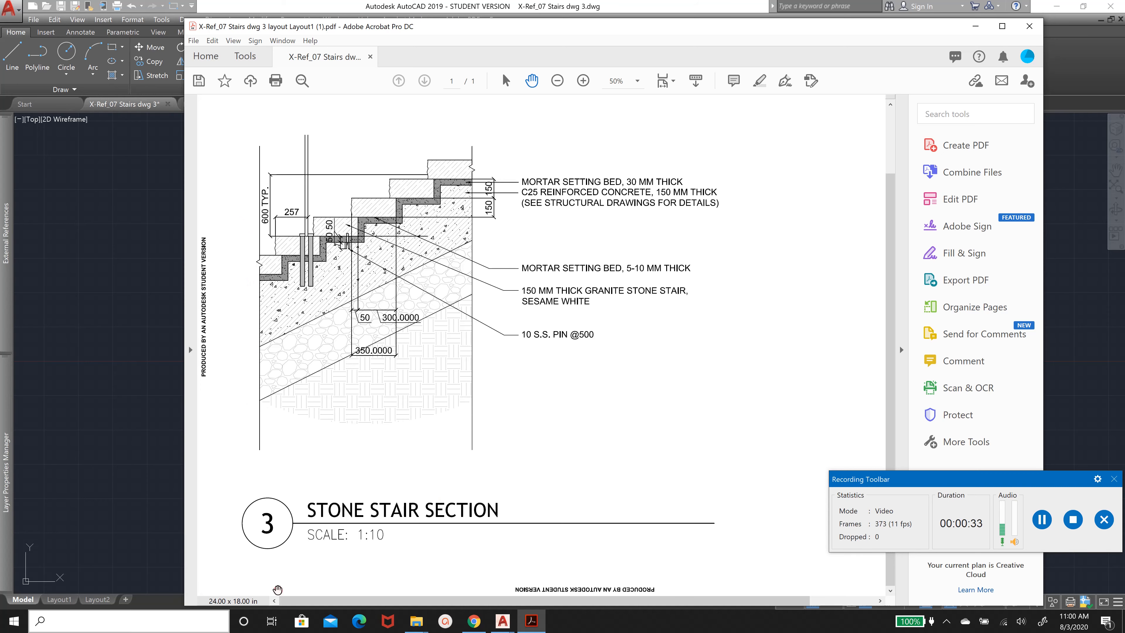
left_click(122, 486)
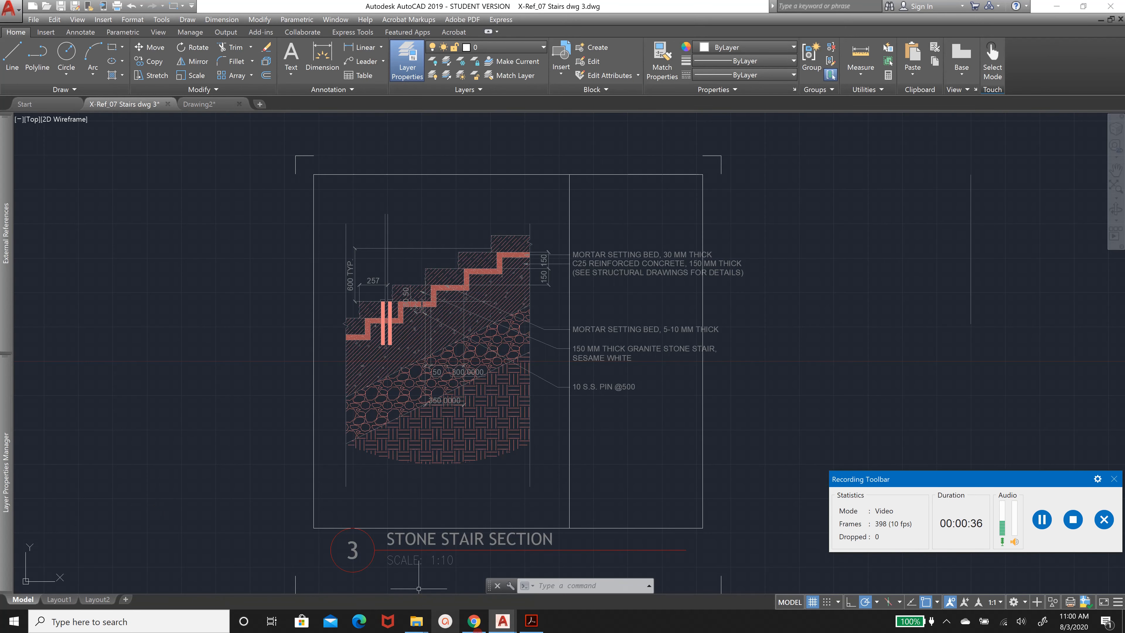
left_click(531, 621)
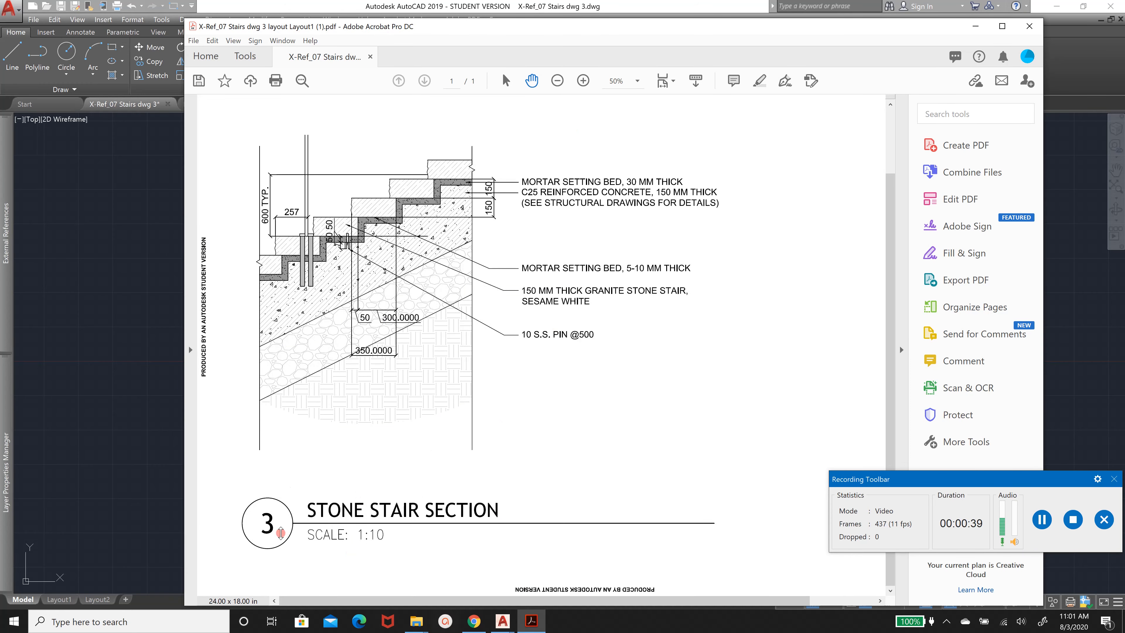
left_click(90, 347)
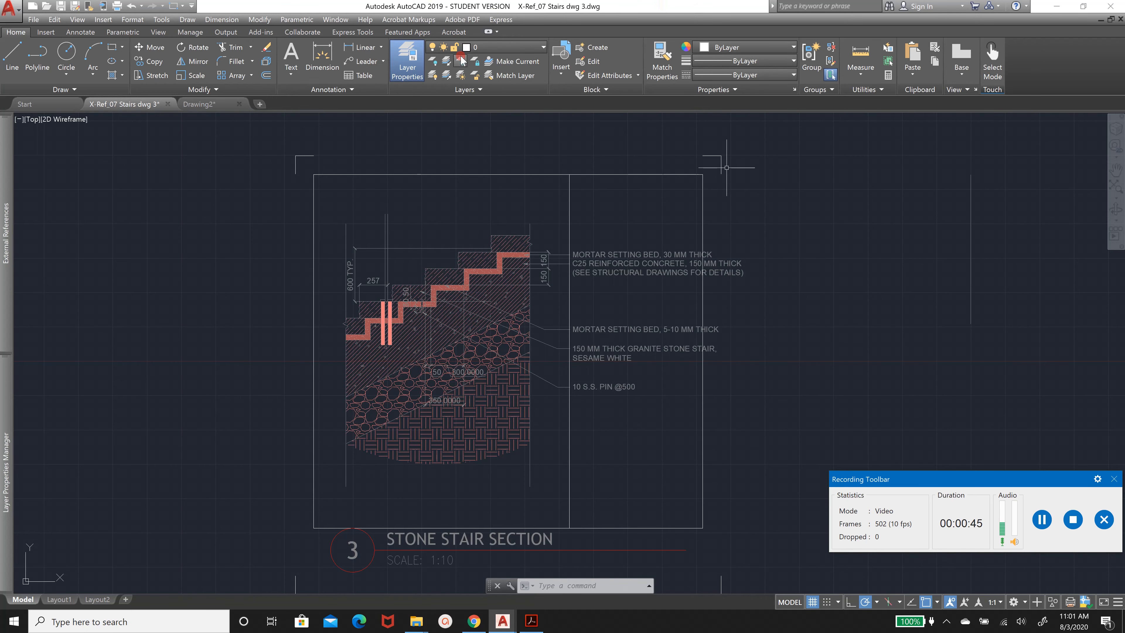
left_click(413, 56)
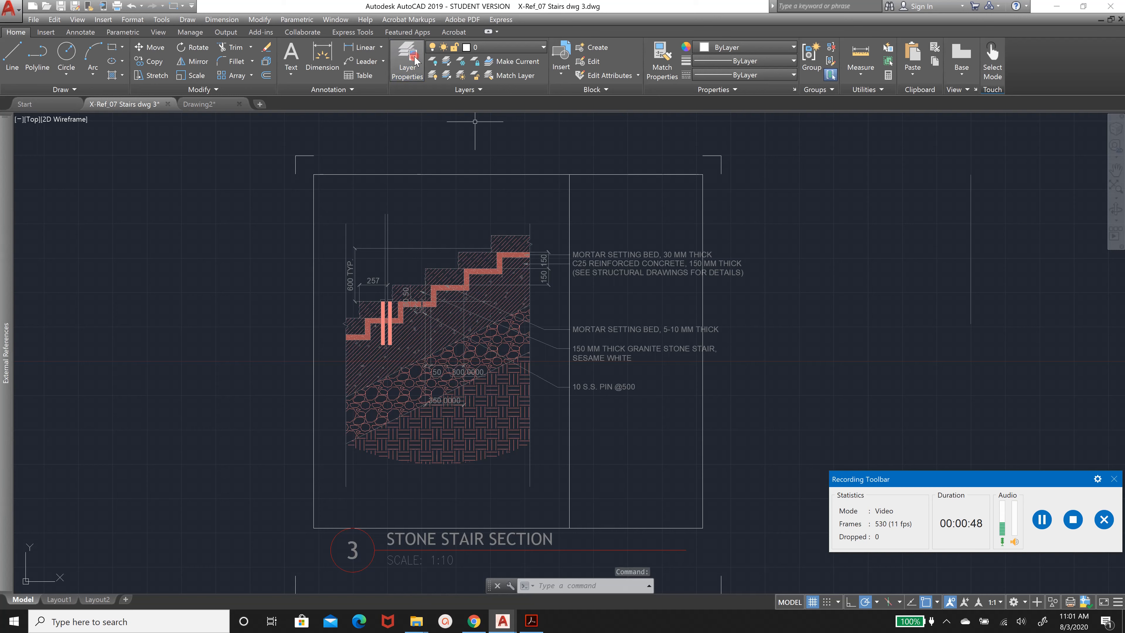
left_click(415, 60)
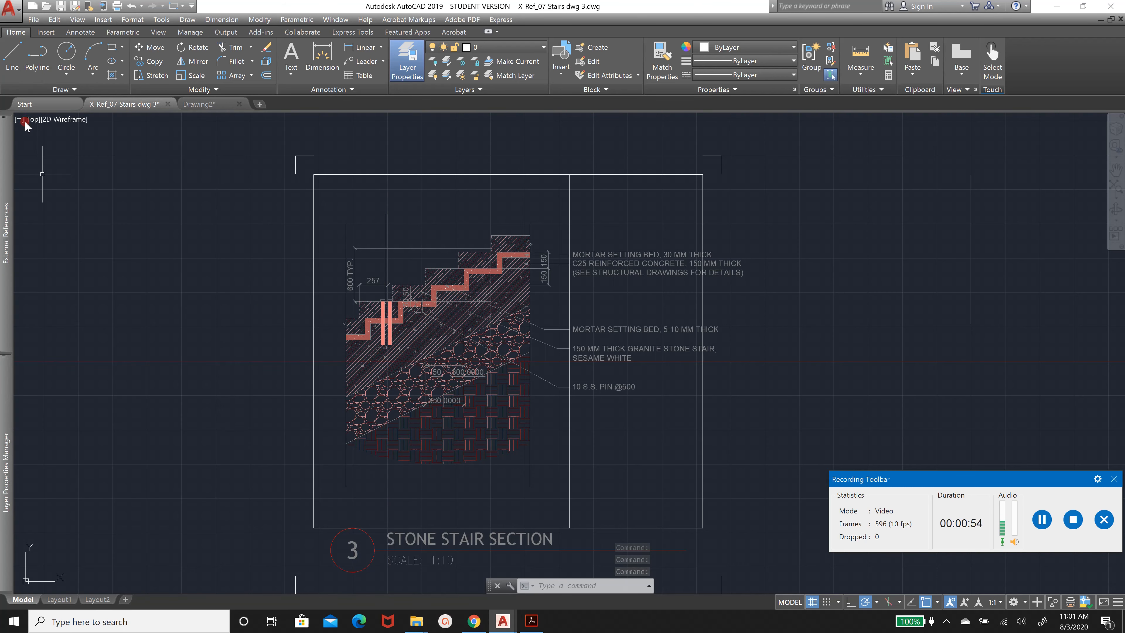
right_click(27, 571)
left_click(7, 487)
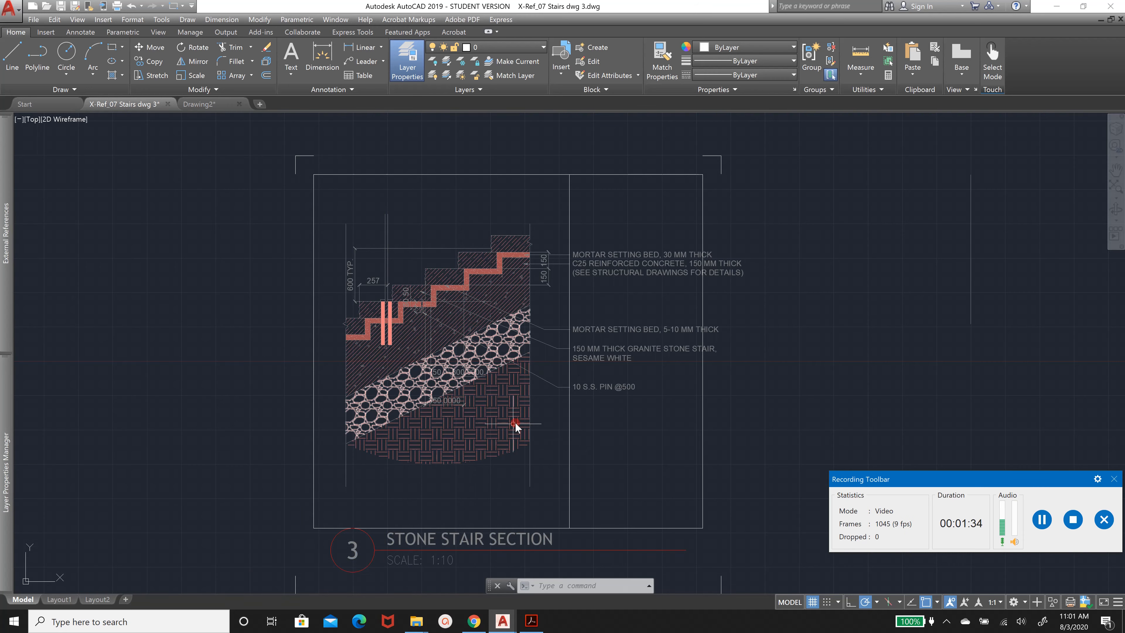
scroll(484, 410, "up", 2)
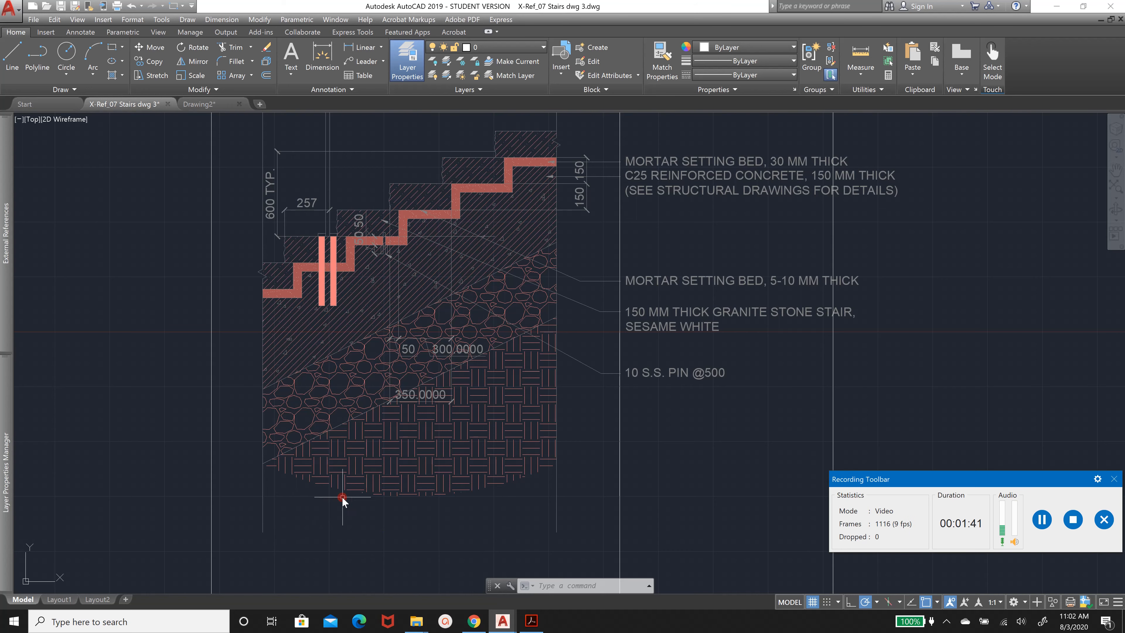
scroll(293, 454, "down", 2)
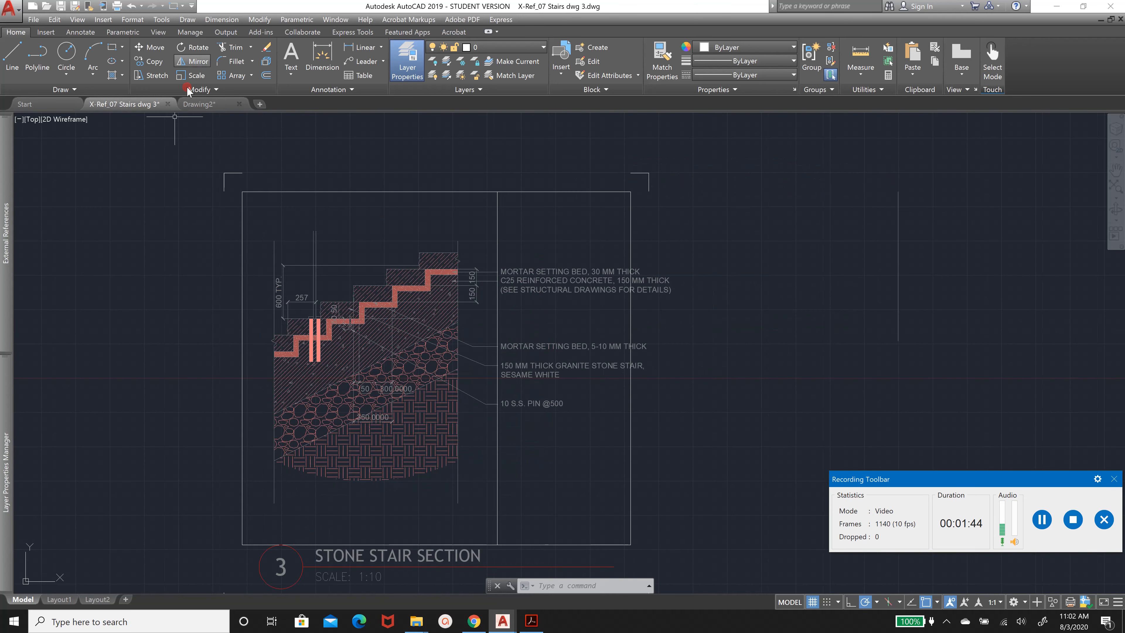
Switch to the Drawing2 file and erase the existing linework from model space.
left_click(212, 104)
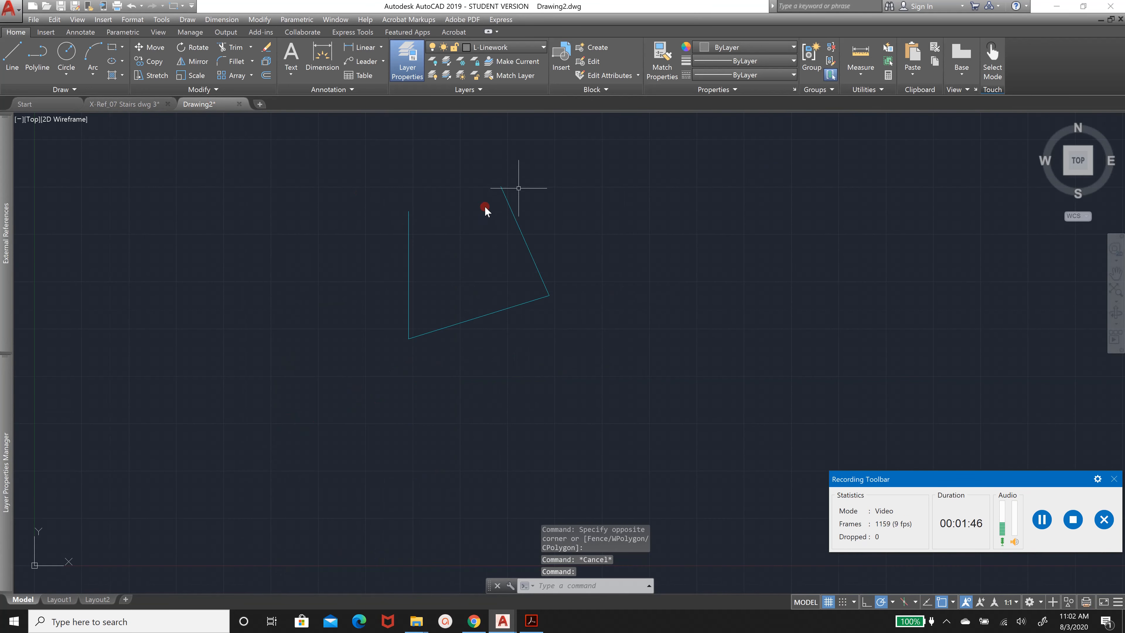
left_click(584, 170)
left_click(335, 432)
key("Delete")
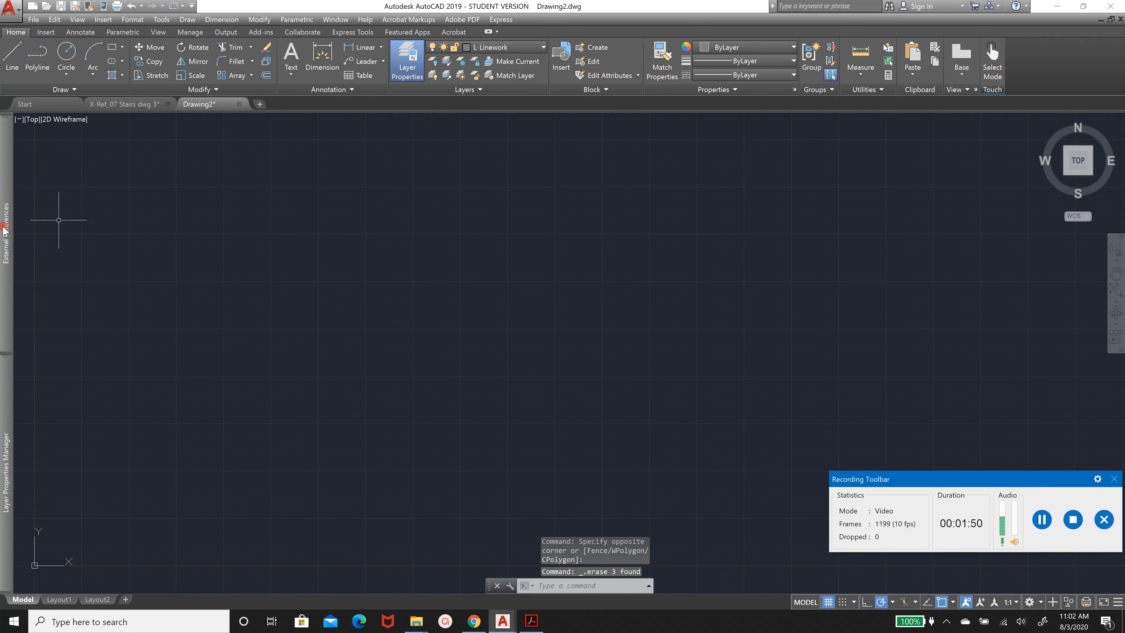
Create a new layer named "L-light hatching" in Drawing2.
mouse_move(5, 288)
left_click(406, 64)
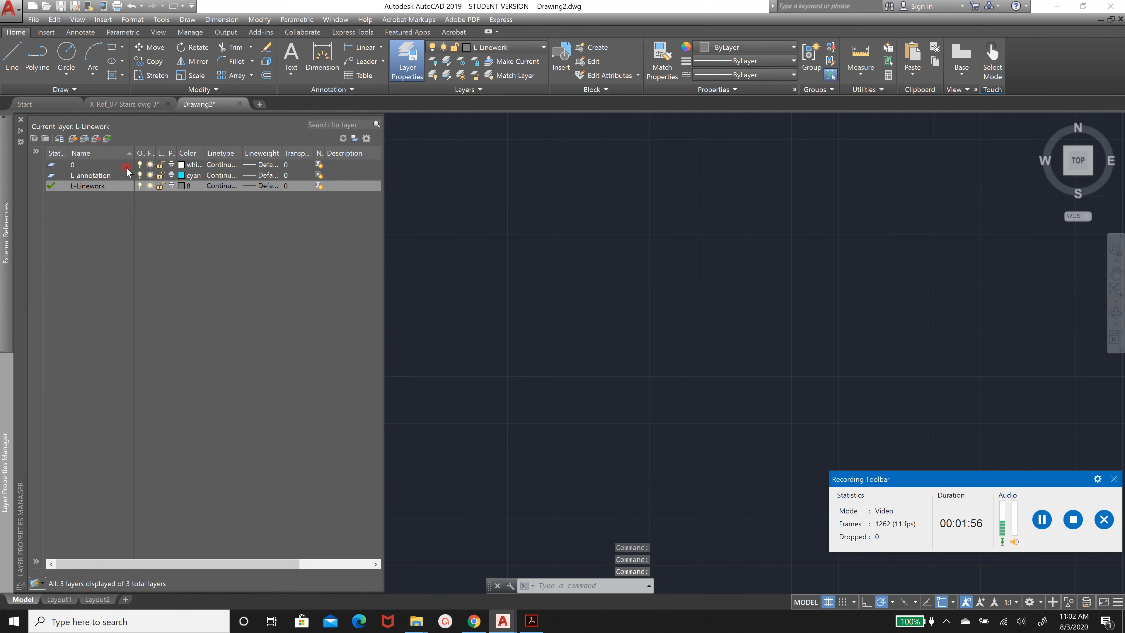
left_click(110, 272)
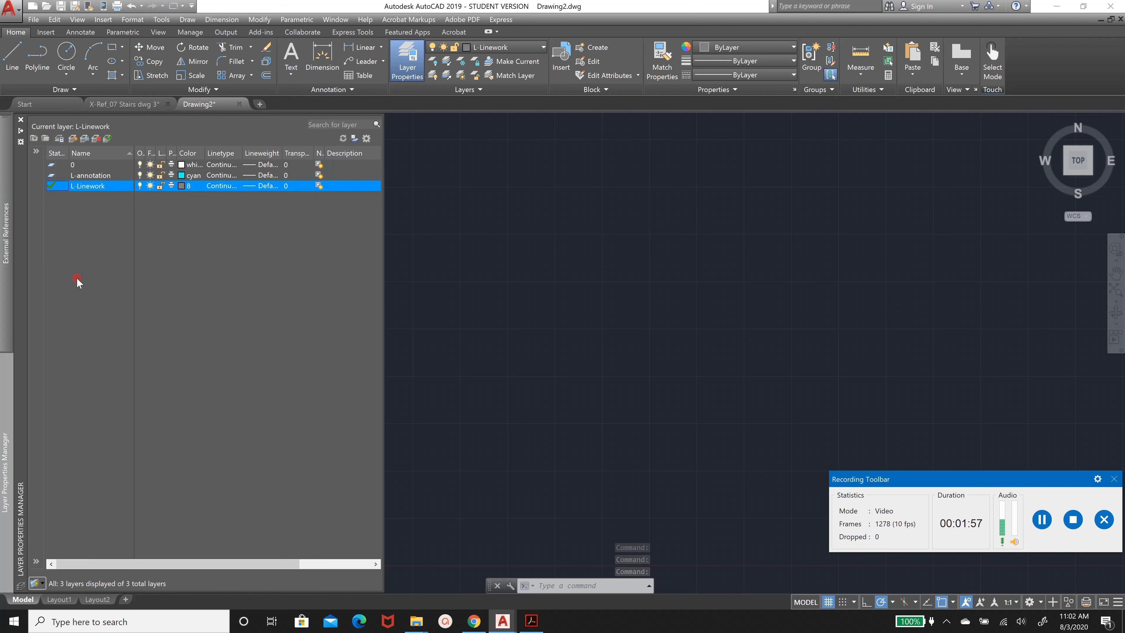
left_click(73, 139)
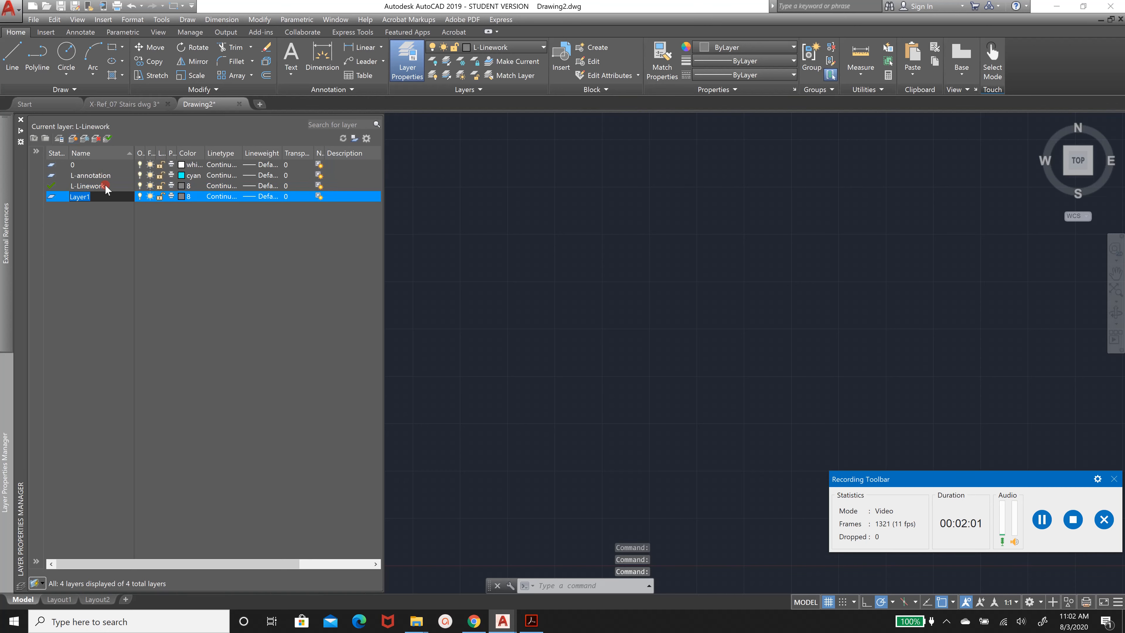
key("BackSpace")
type("L")
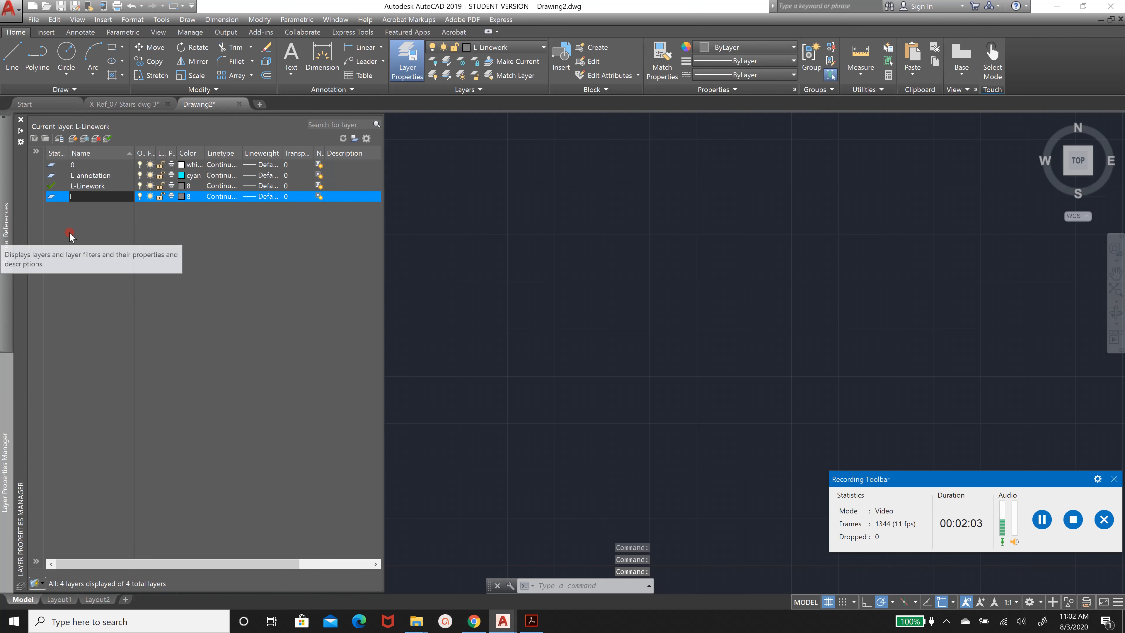
type("-")
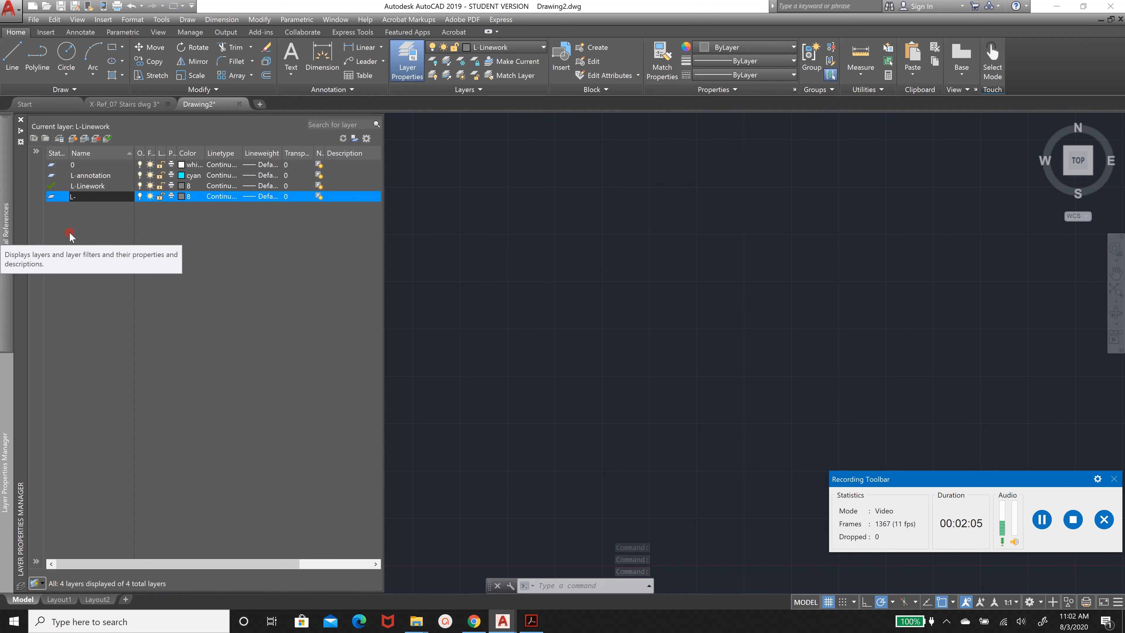
type("light hatc")
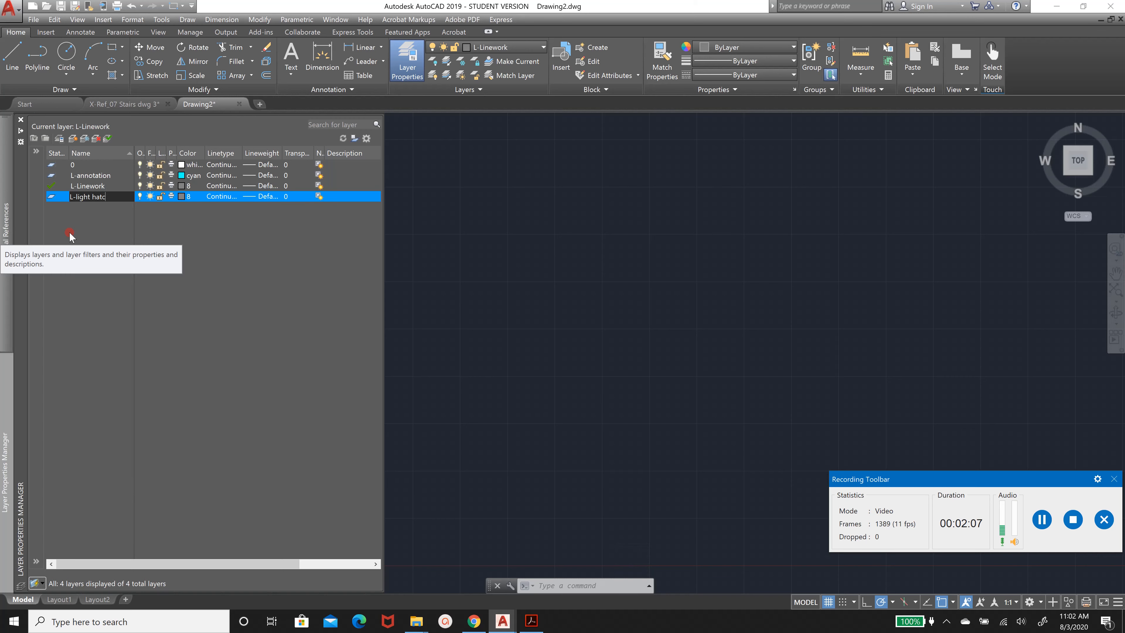
type("hing")
key("Return")
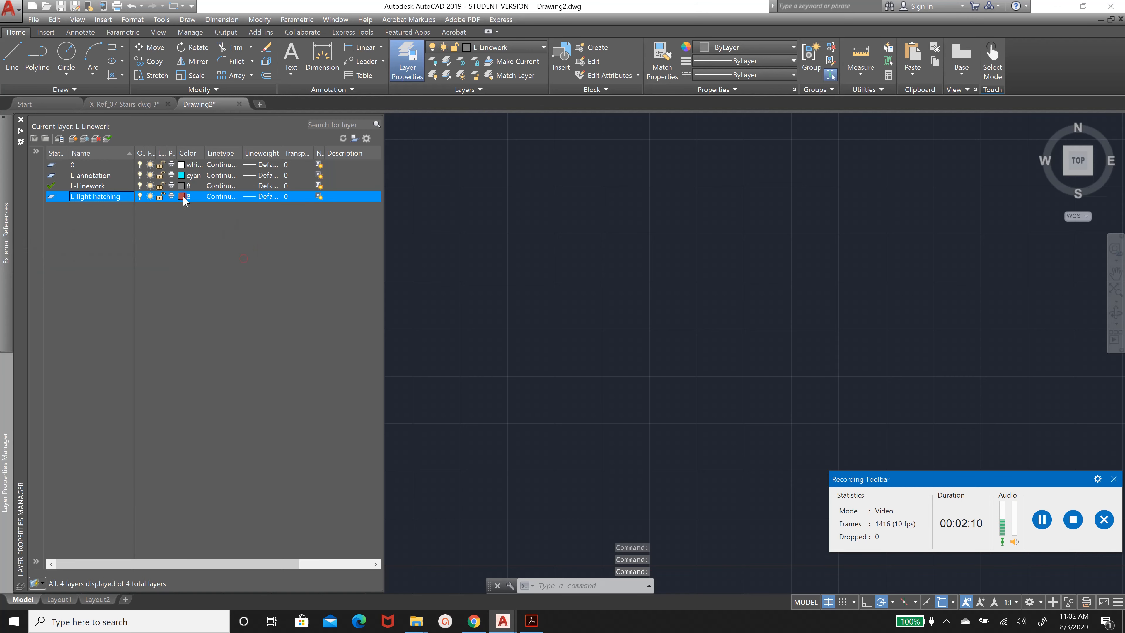
Set the L-light hatching layer's color to index color 11.
left_click(181, 196)
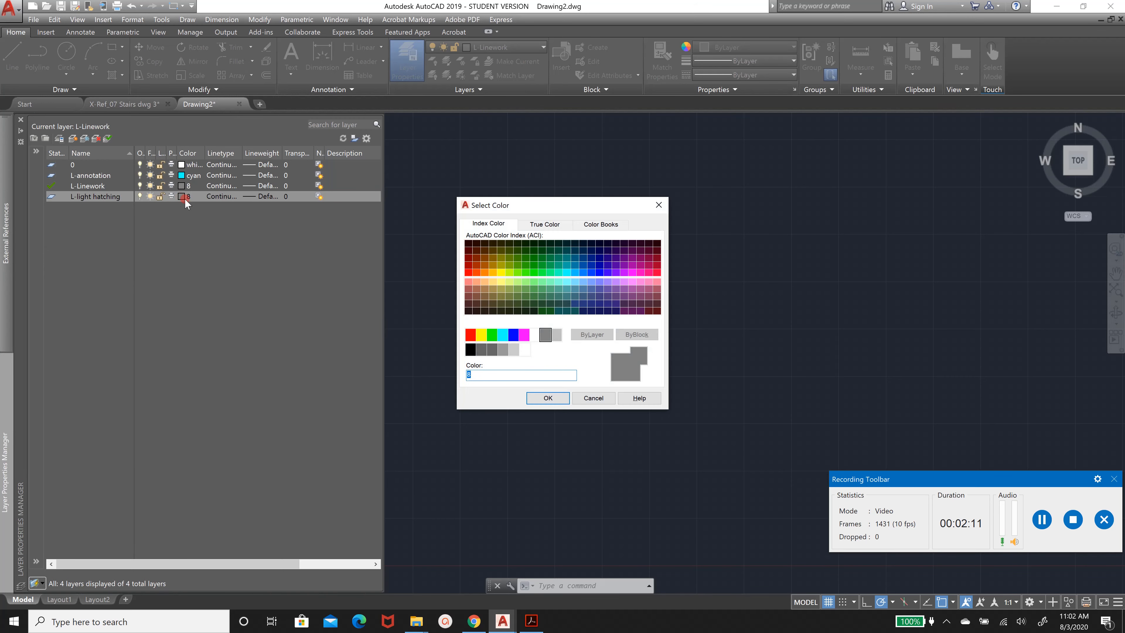
left_click(468, 281)
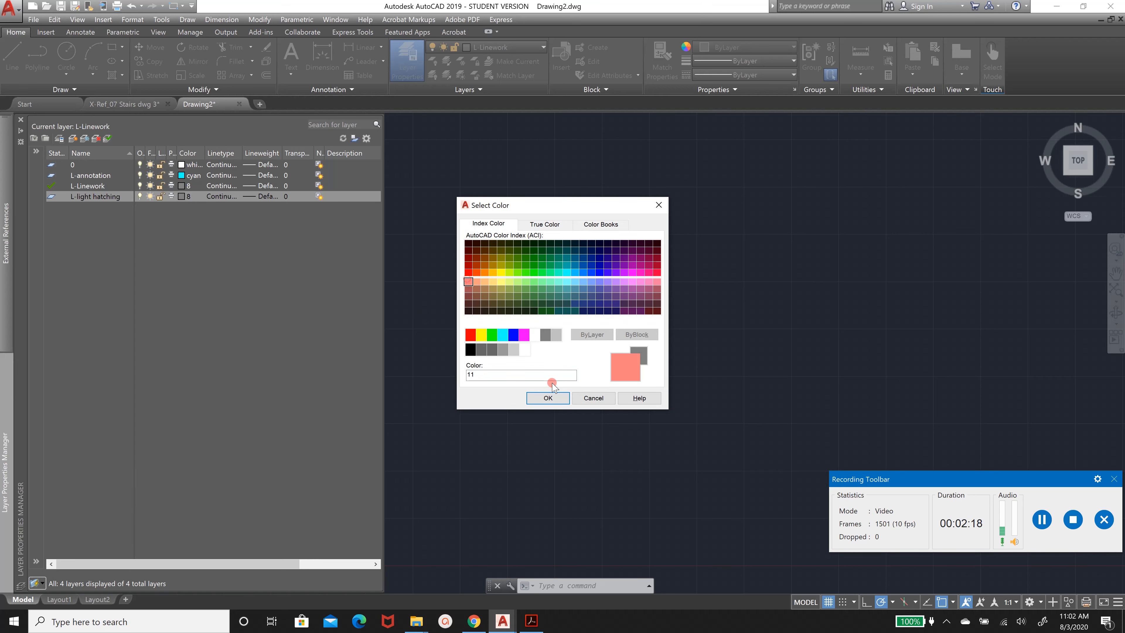
left_click(540, 398)
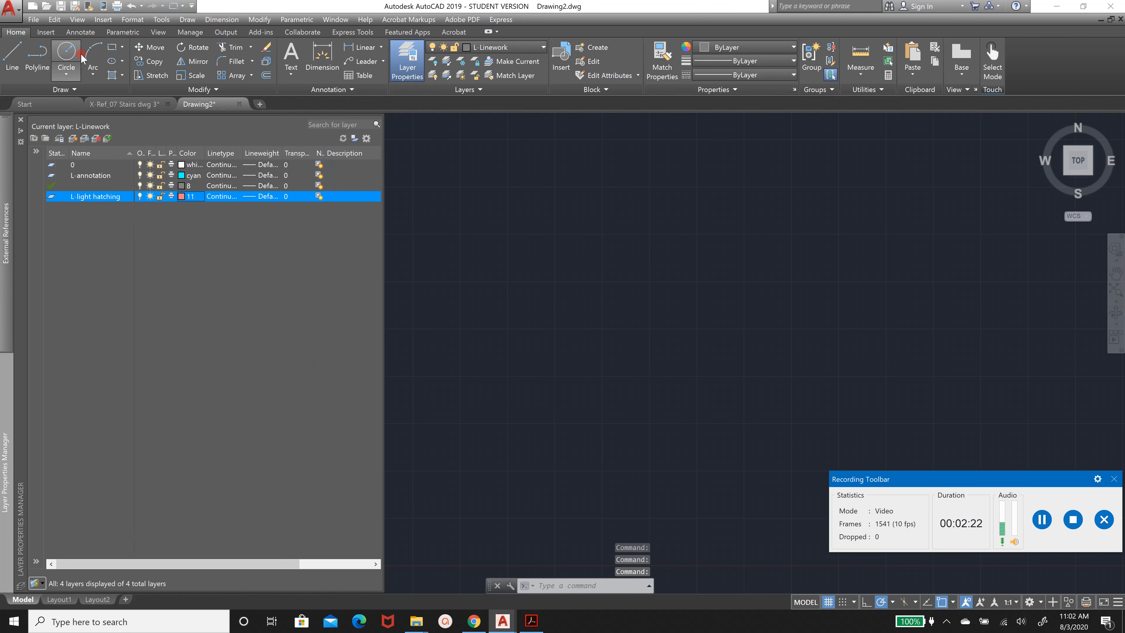
Make L-light hatching the current layer and draw an open, V-shaped polyline with two segments near the middle of model space.
left_click(499, 49)
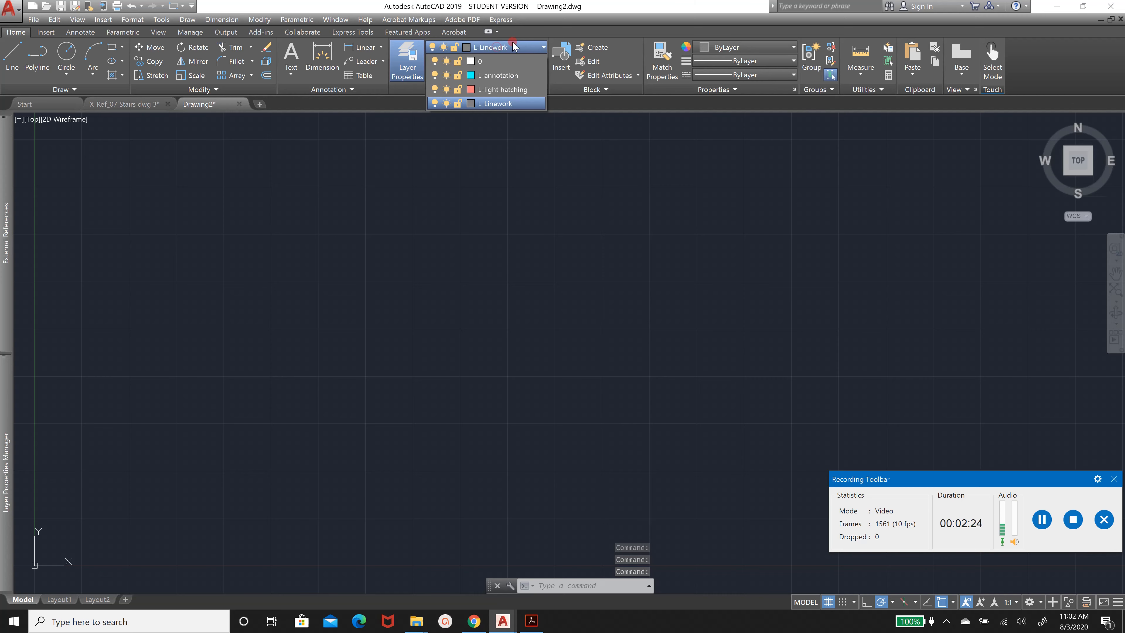
left_click(489, 91)
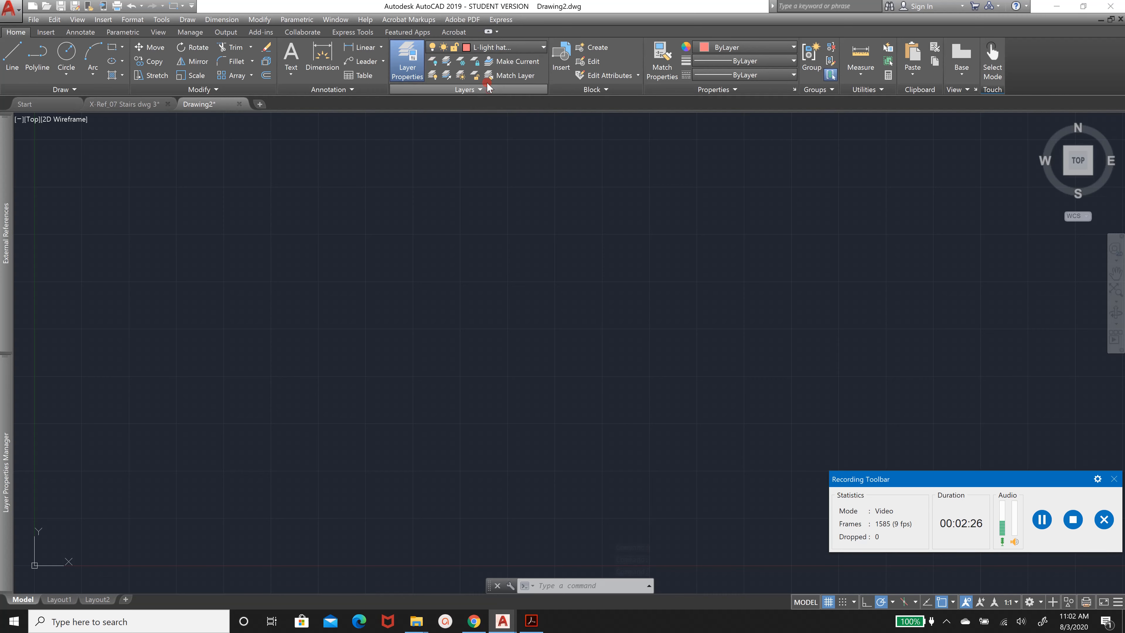
left_click(37, 54)
left_click(465, 289)
left_click(600, 376)
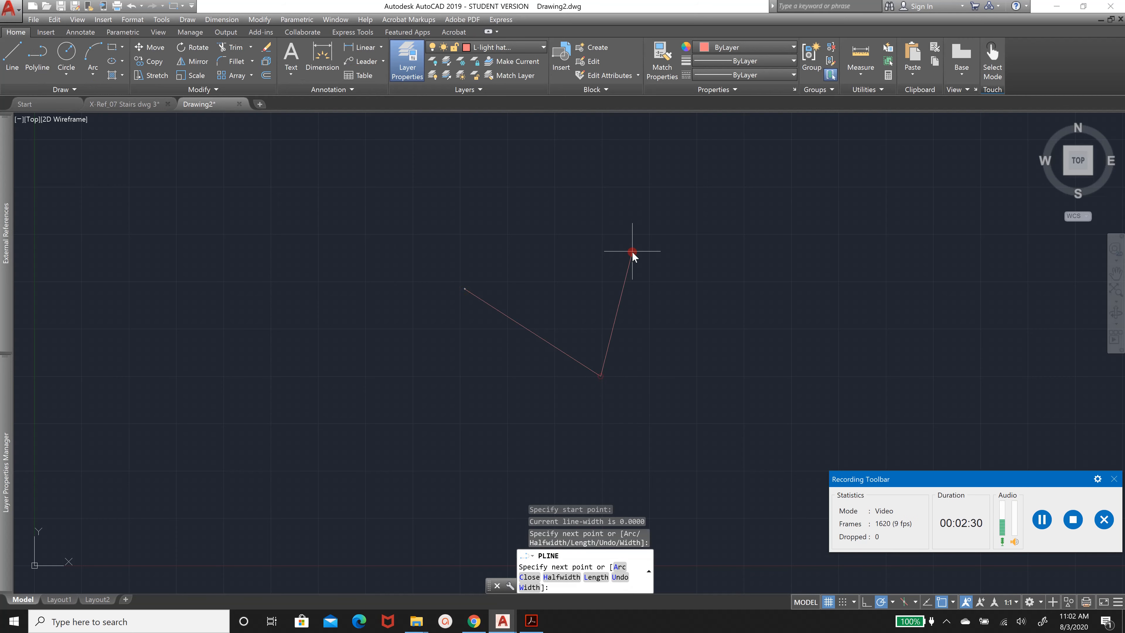
left_click(632, 251)
key("Return")
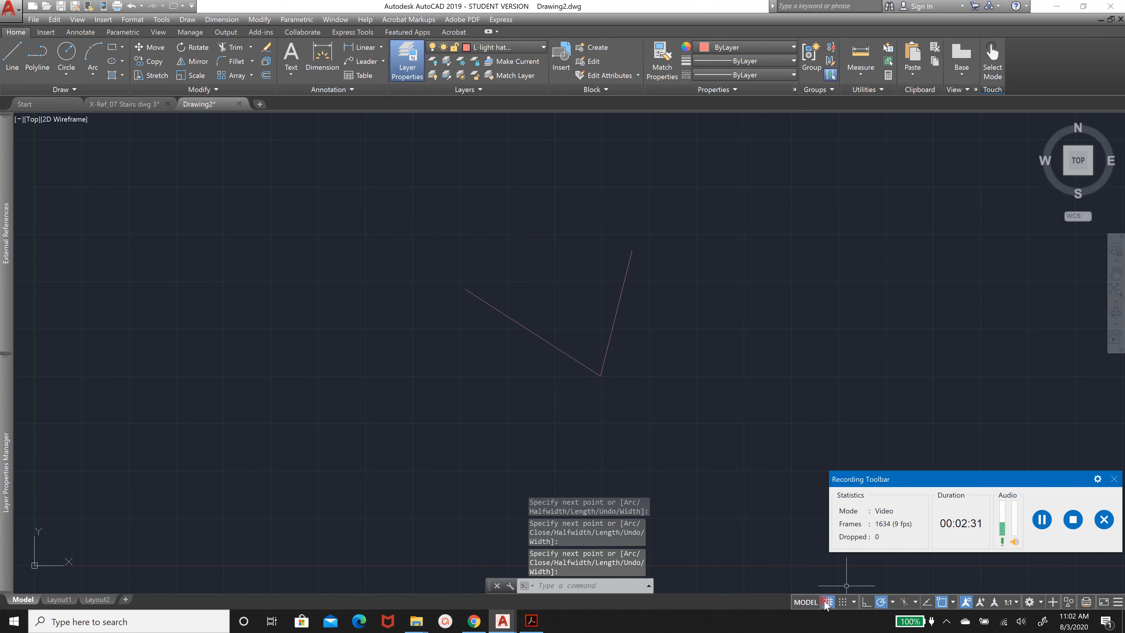
Check the plotted stair PDF in Acrobat, return to AutoCAD and assign the V-shaped polyline to the L-Linework layer.
left_click(532, 621)
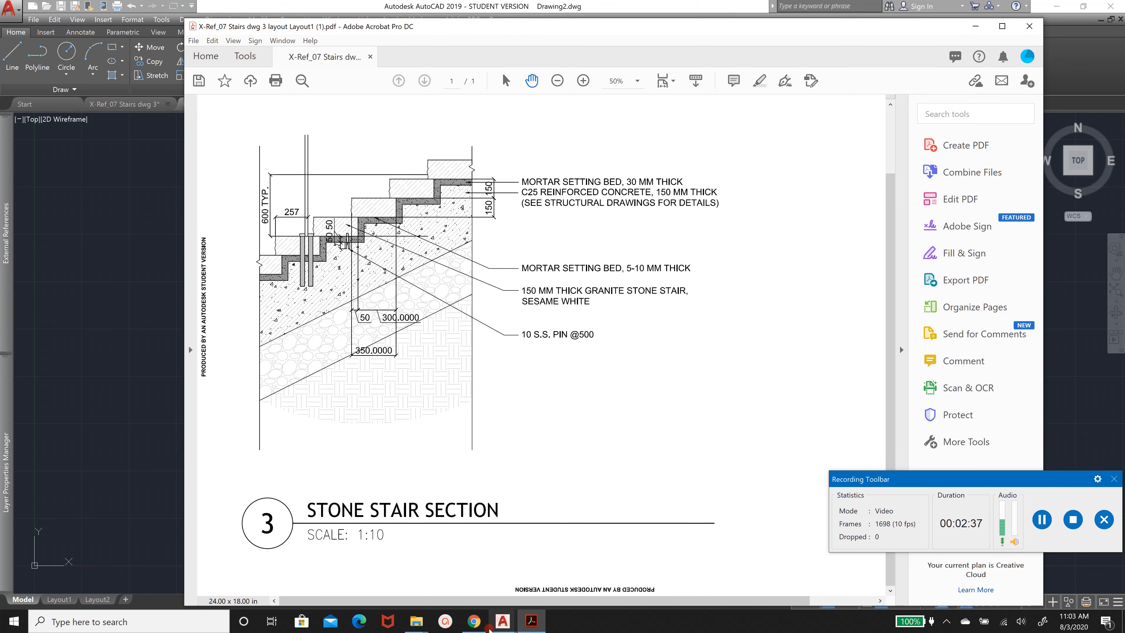
left_click(502, 621)
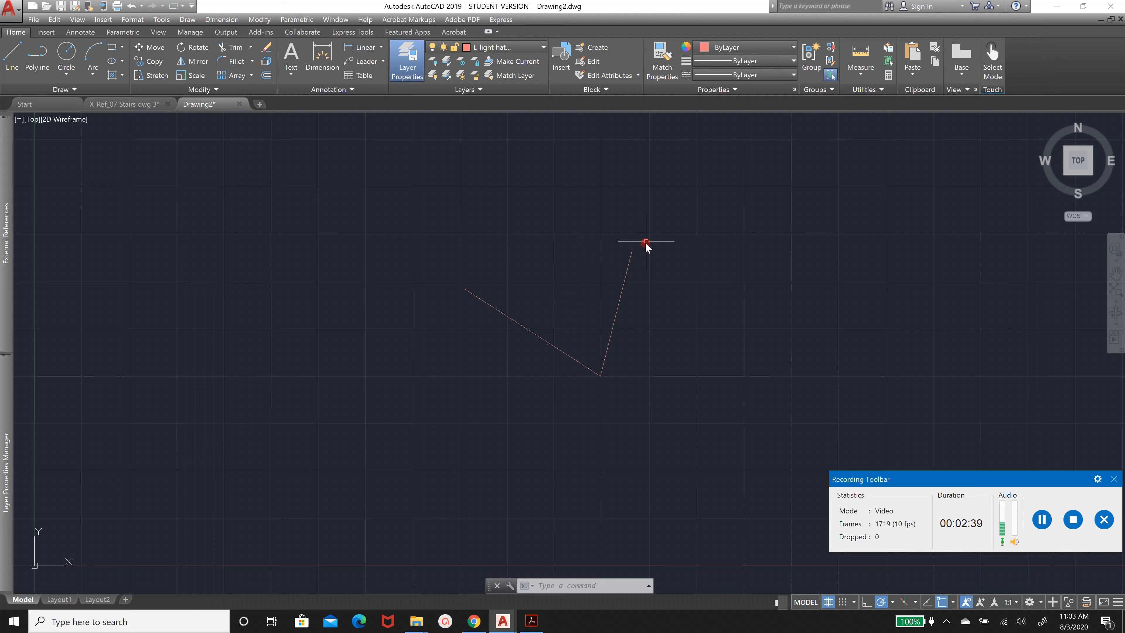
left_click(686, 225)
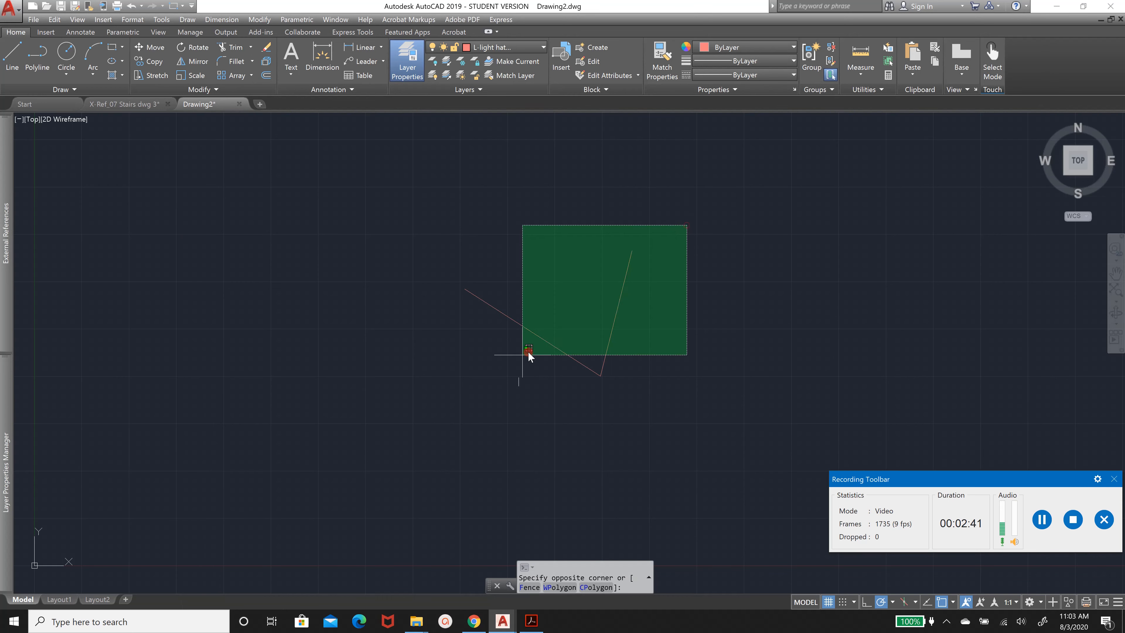
left_click(627, 312)
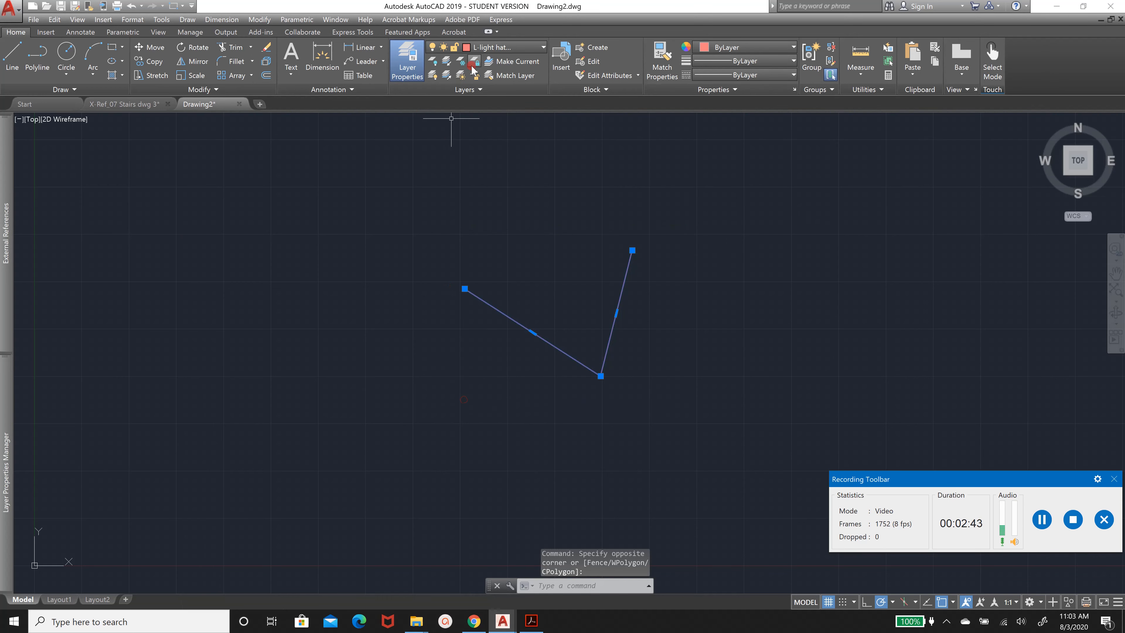
left_click(477, 47)
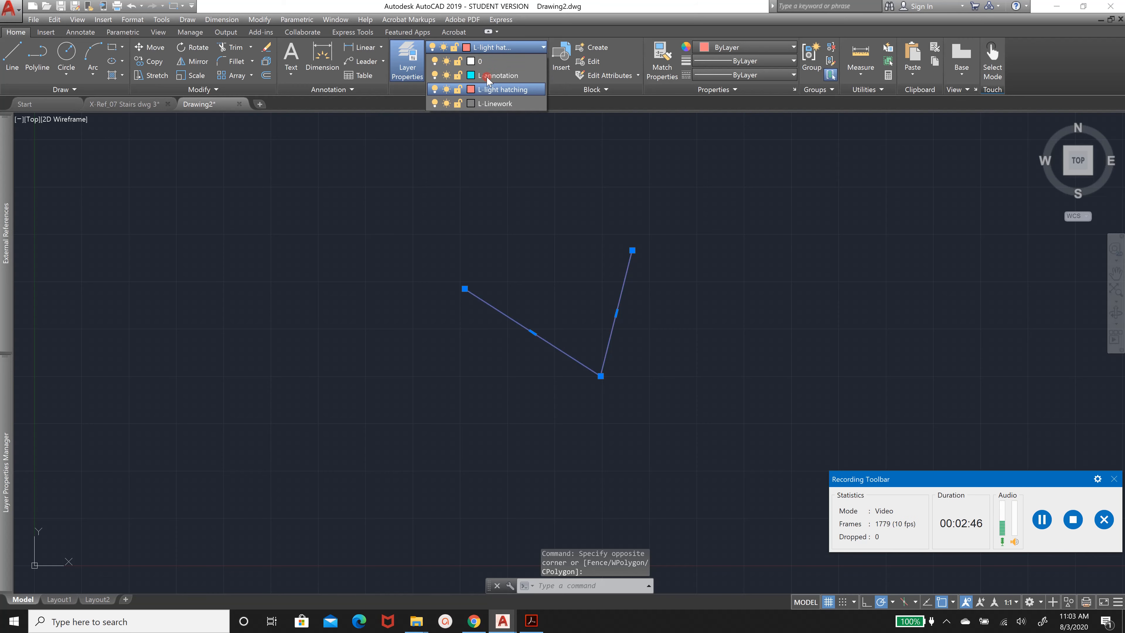
left_click(495, 104)
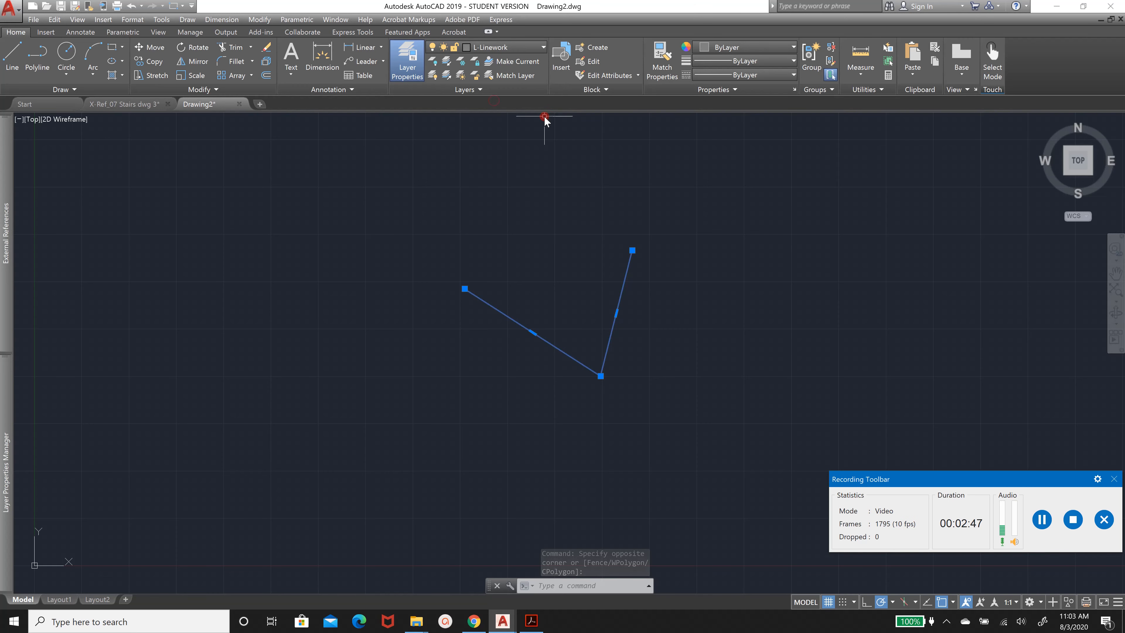
Deselect the polyline and toggle the L-Linework layer off and back on.
key("Escape")
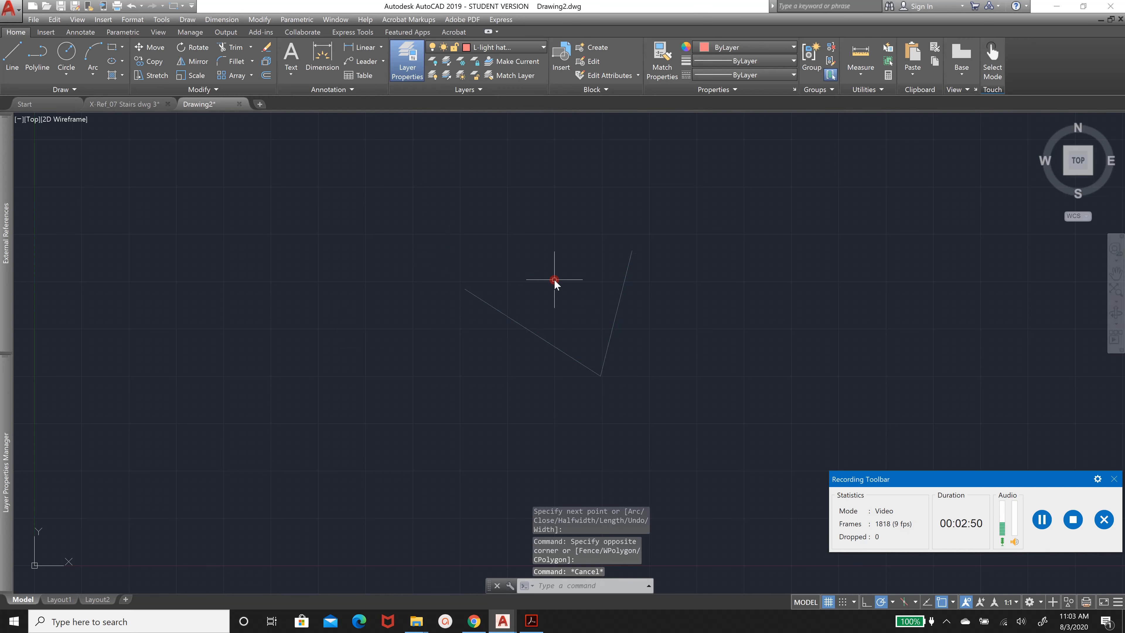
left_click(516, 47)
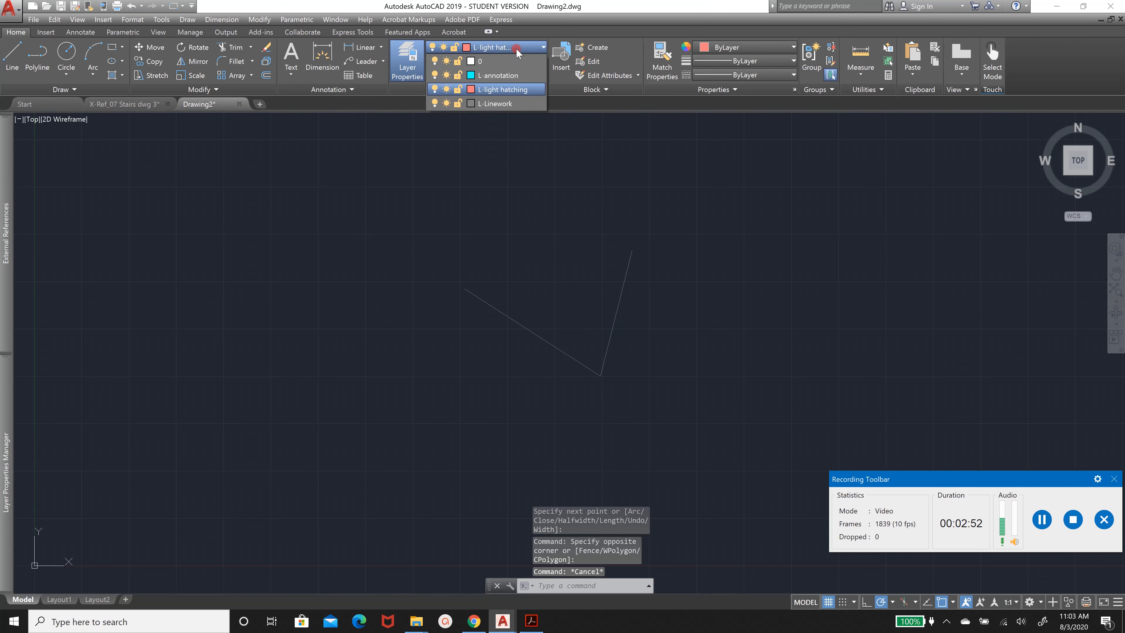
left_click(434, 104)
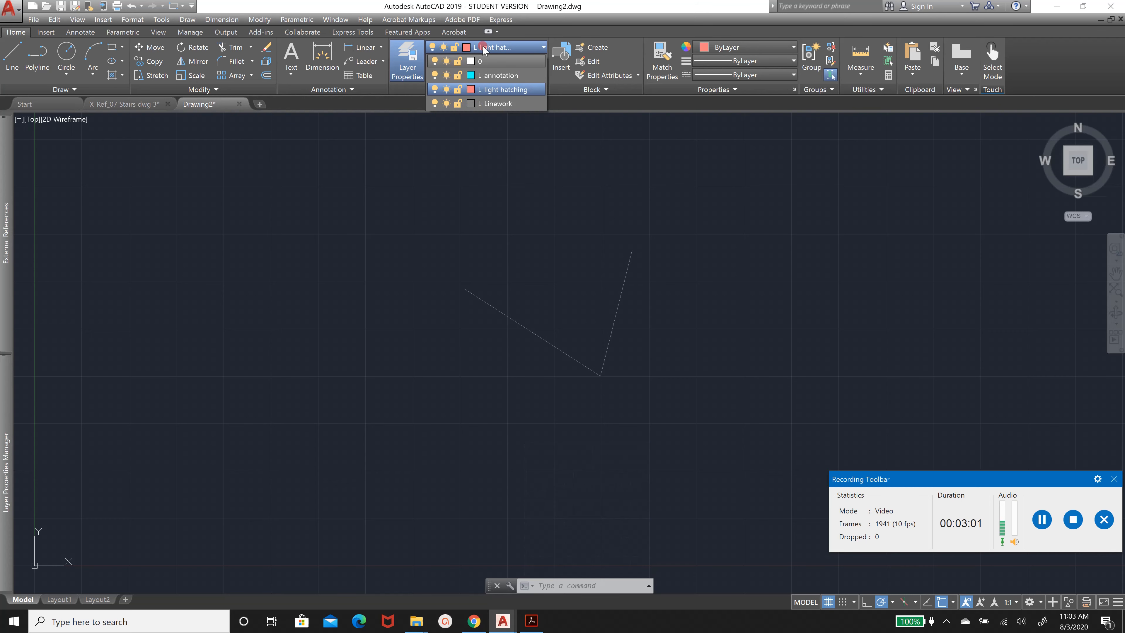
Create another new layer in Drawing2 and look through its index color choices, accepting color 11.
mouse_move(7, 432)
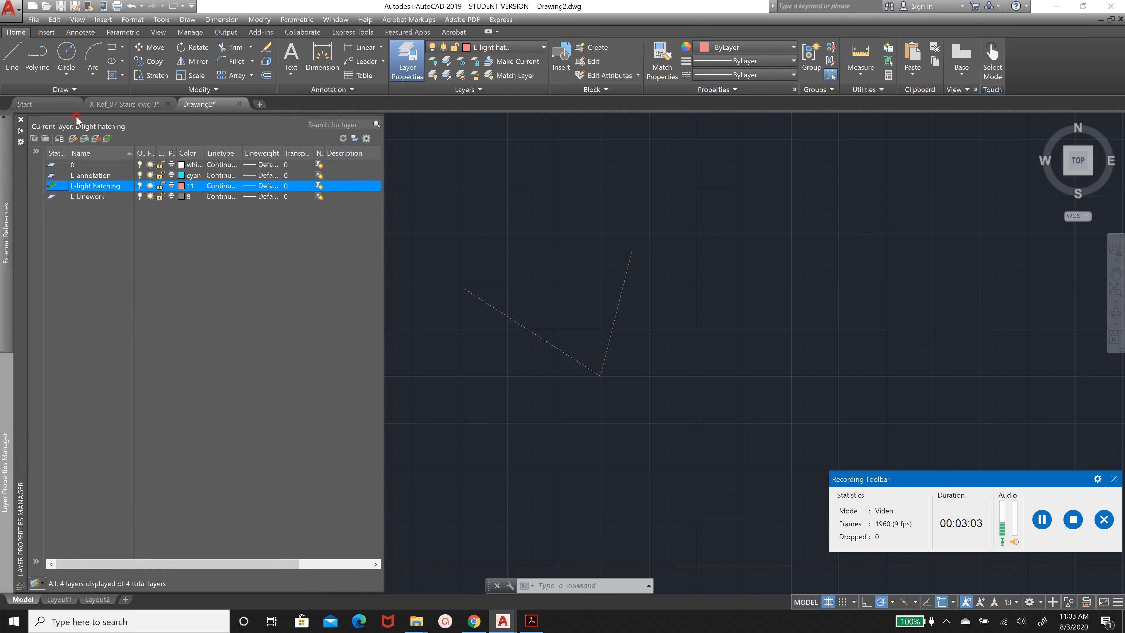
left_click(73, 138)
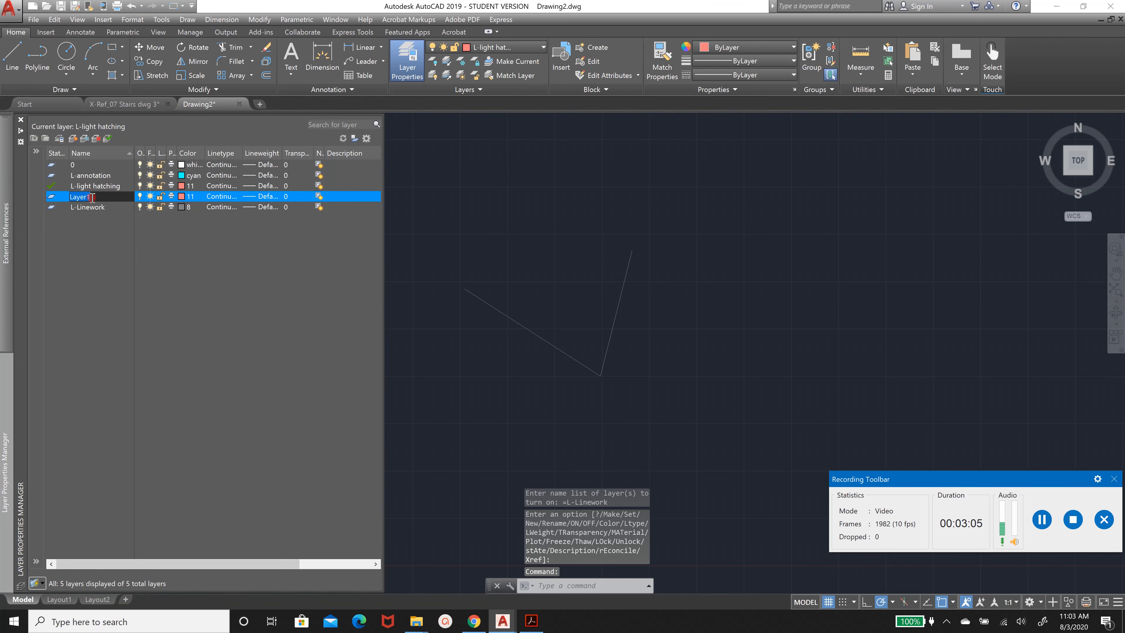
left_click(181, 196)
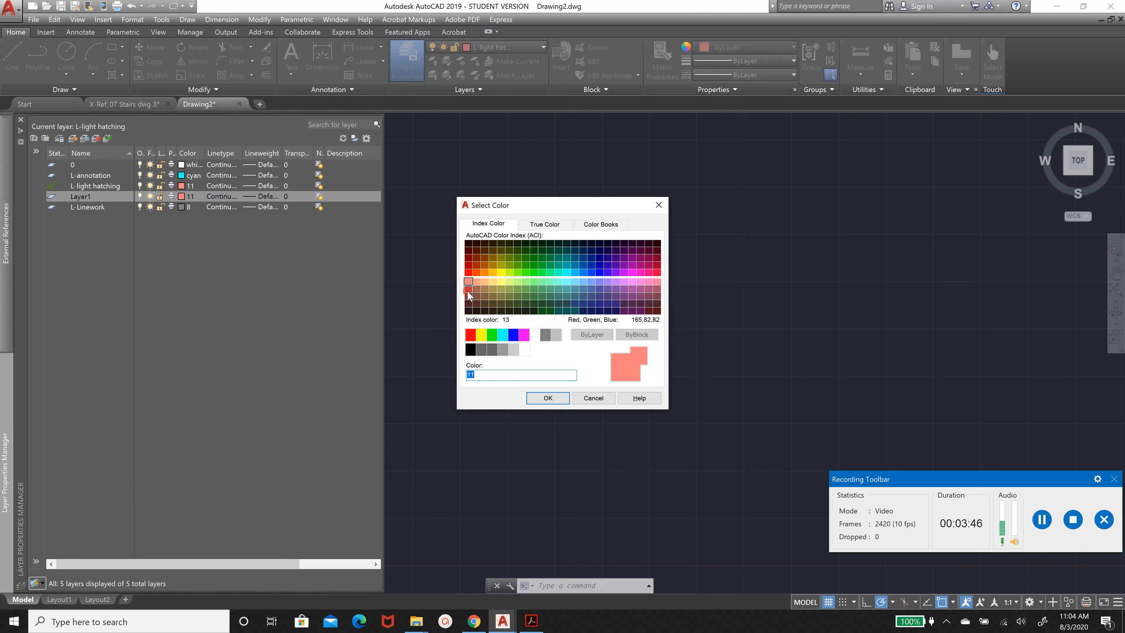
left_click(547, 355)
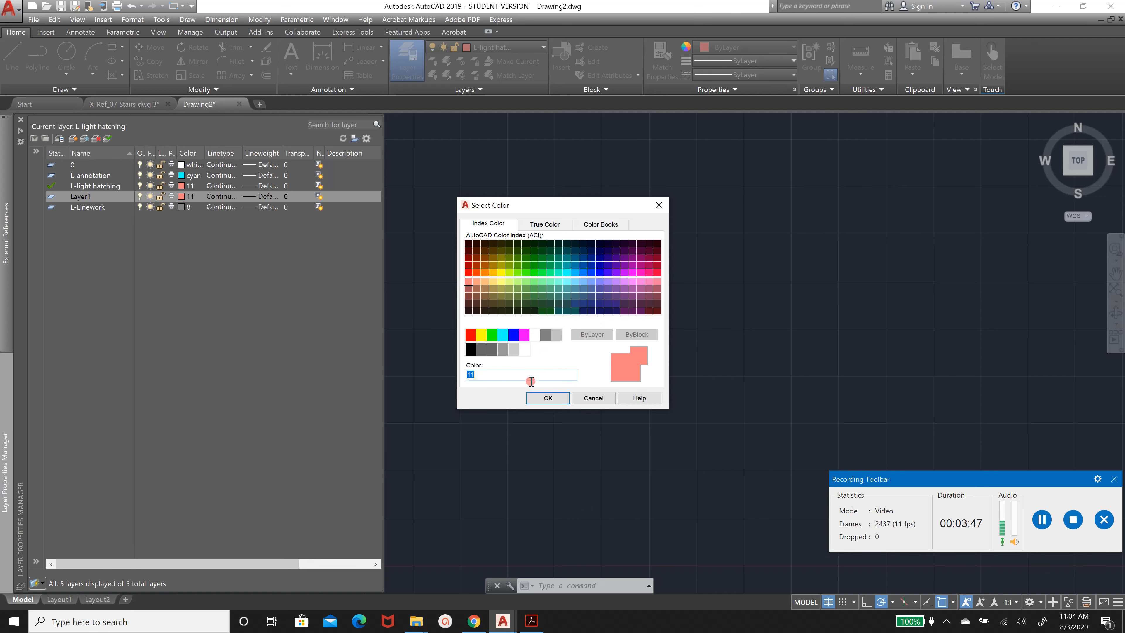
left_click(546, 397)
left_click(186, 198)
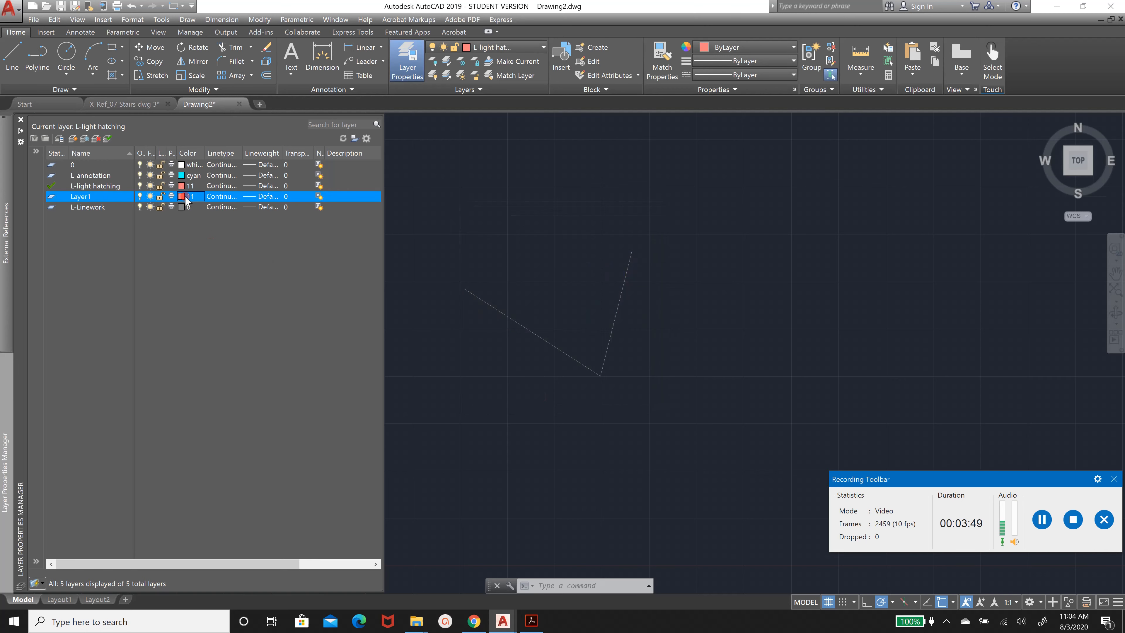
left_click(184, 198)
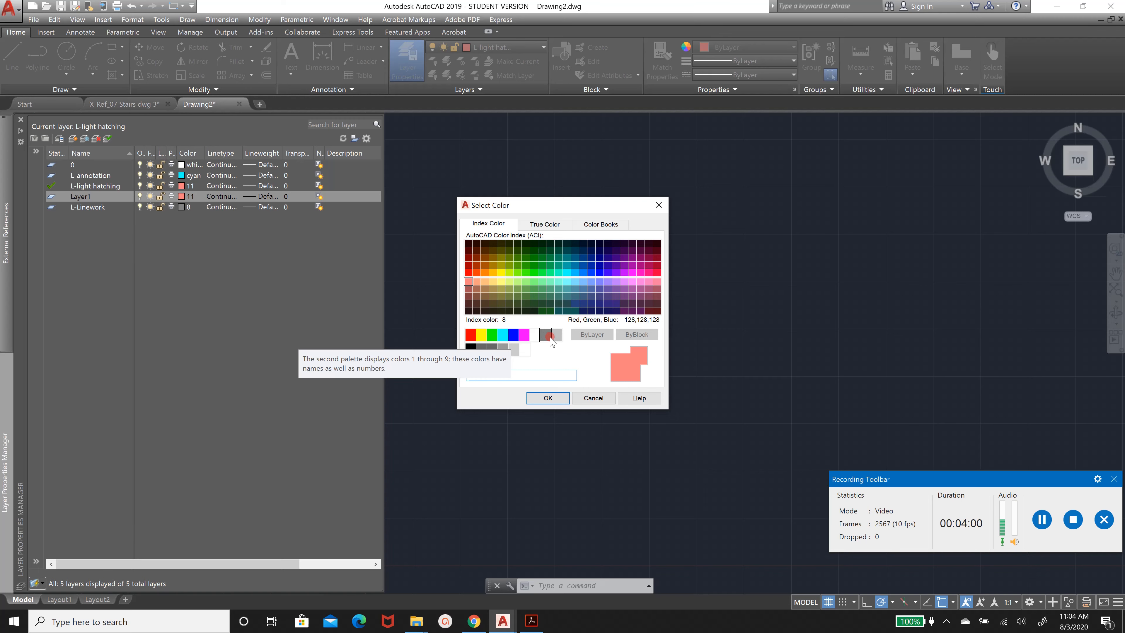
left_click(548, 397)
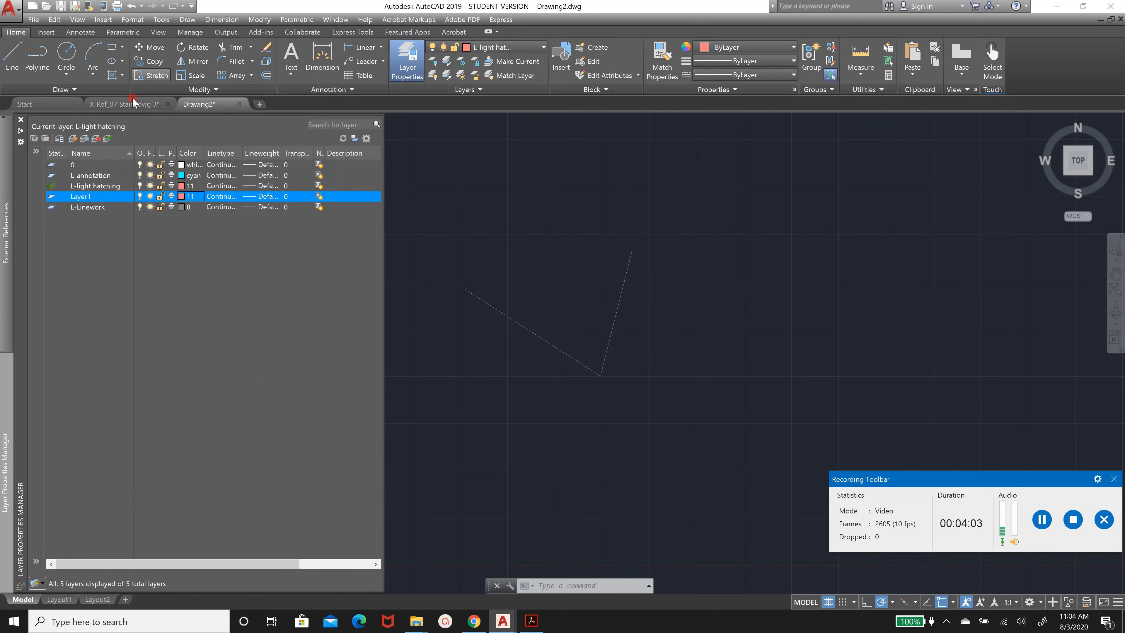
Check the stone hatching in the stair section drawing, and start a new blank drawing showing its Layout1.
left_click(108, 109)
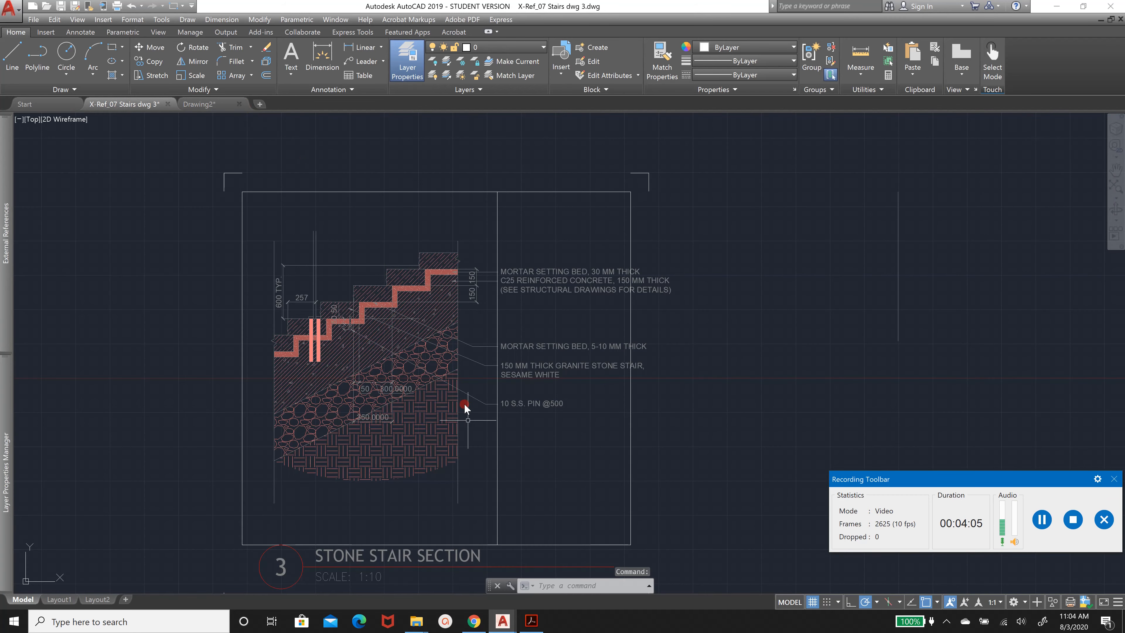
left_click(390, 361)
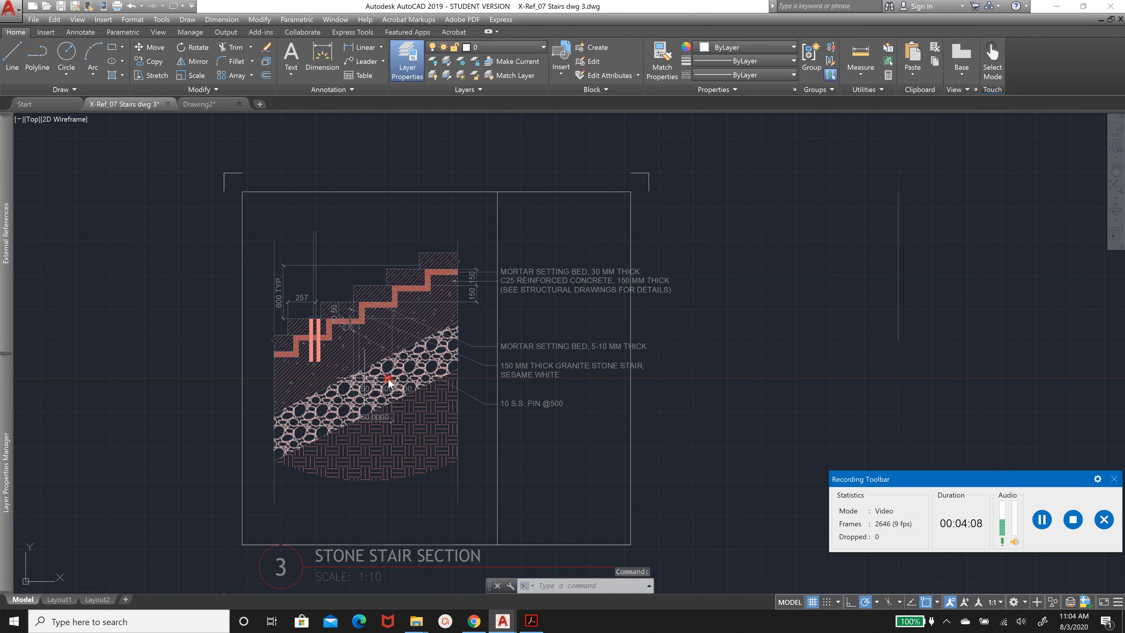
left_click(260, 106)
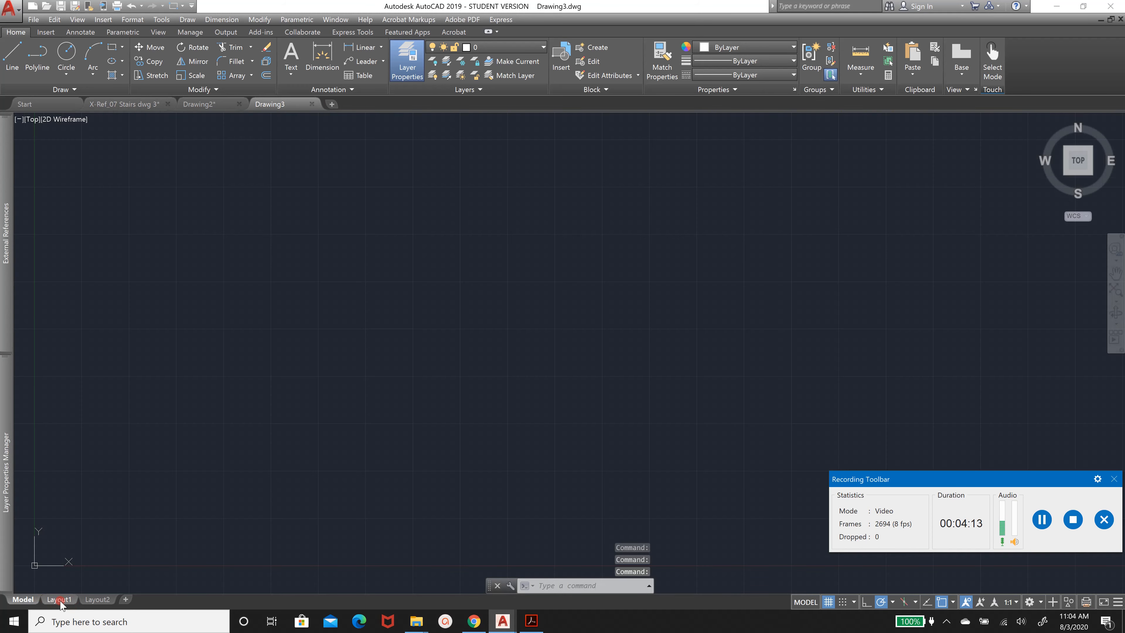
left_click(60, 600)
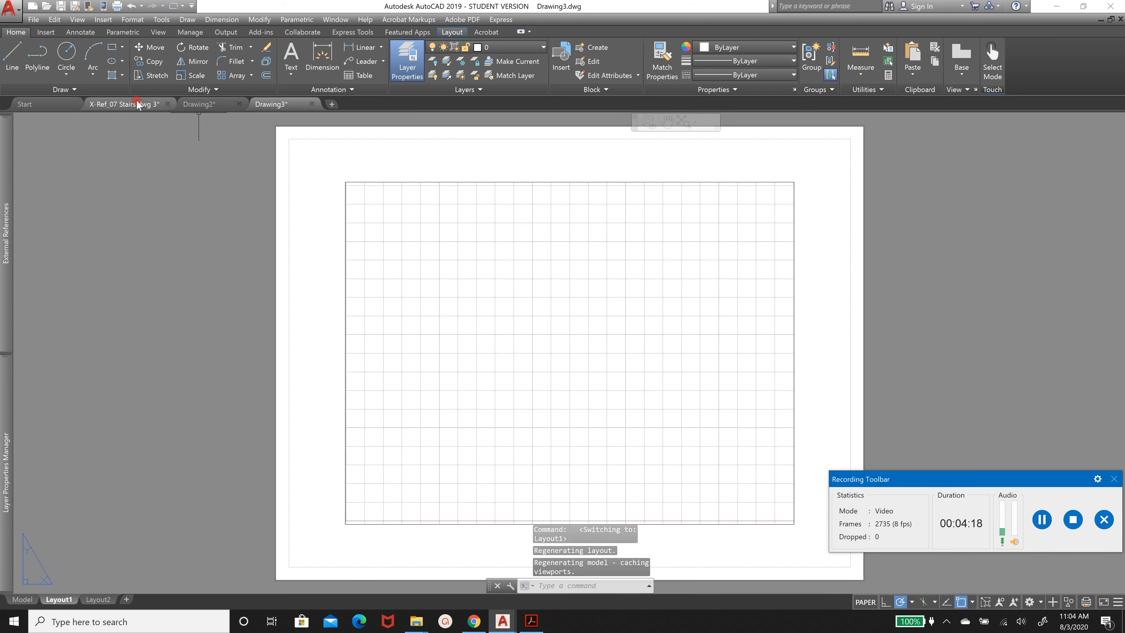
Return to the stair section drawing and open the file X-Ref_07 Stairs dwg 3 layout.
left_click(115, 104)
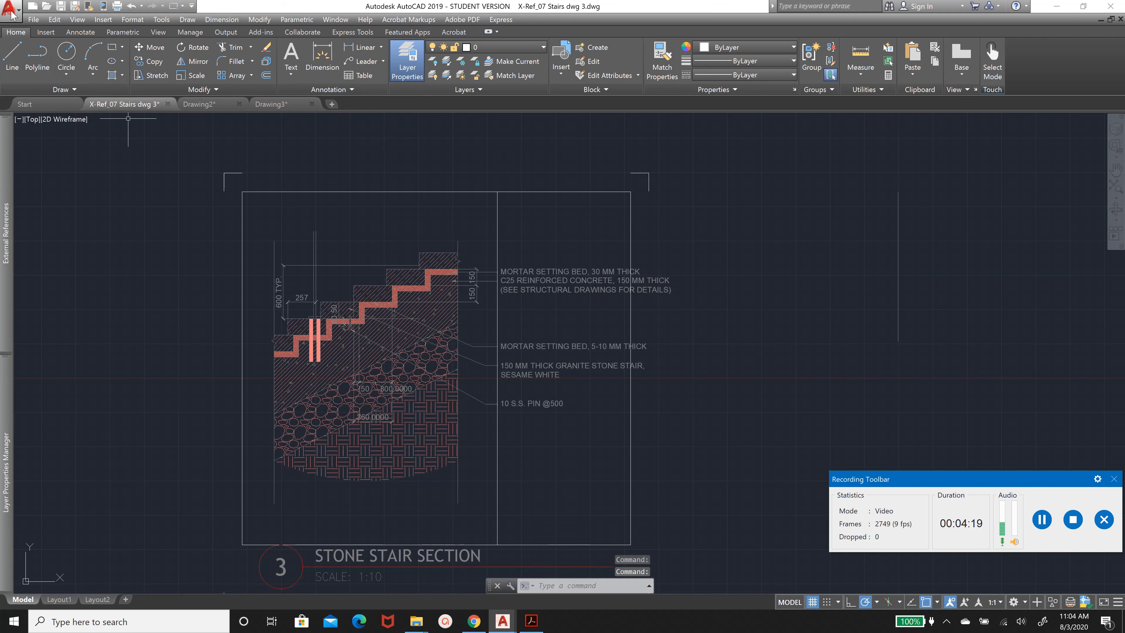
left_click(33, 19)
left_click(64, 54)
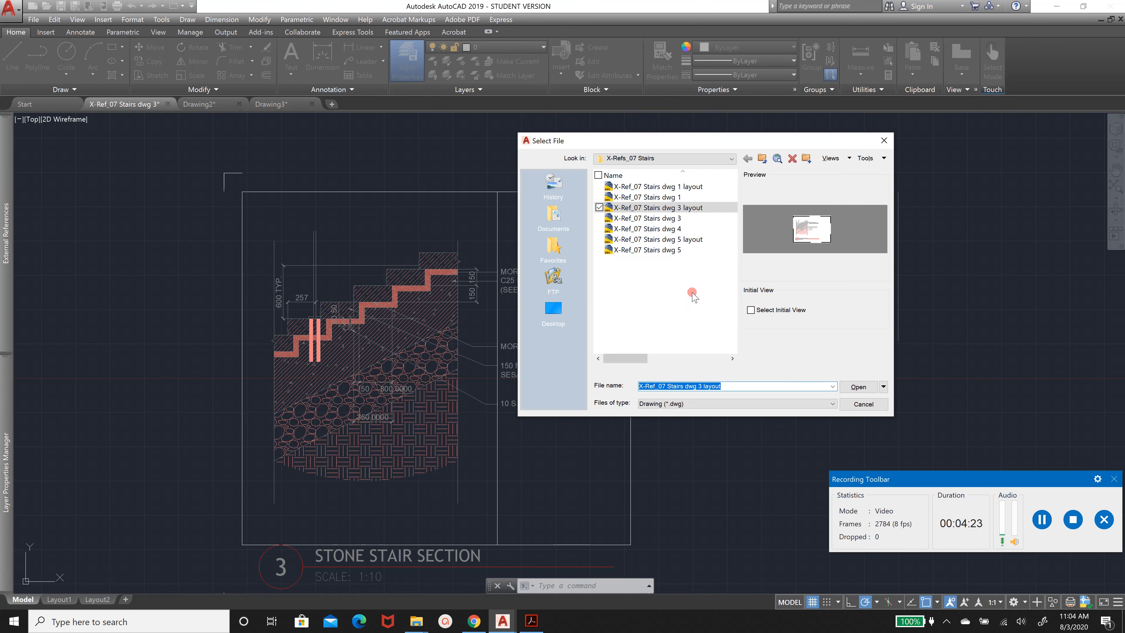
left_click(858, 387)
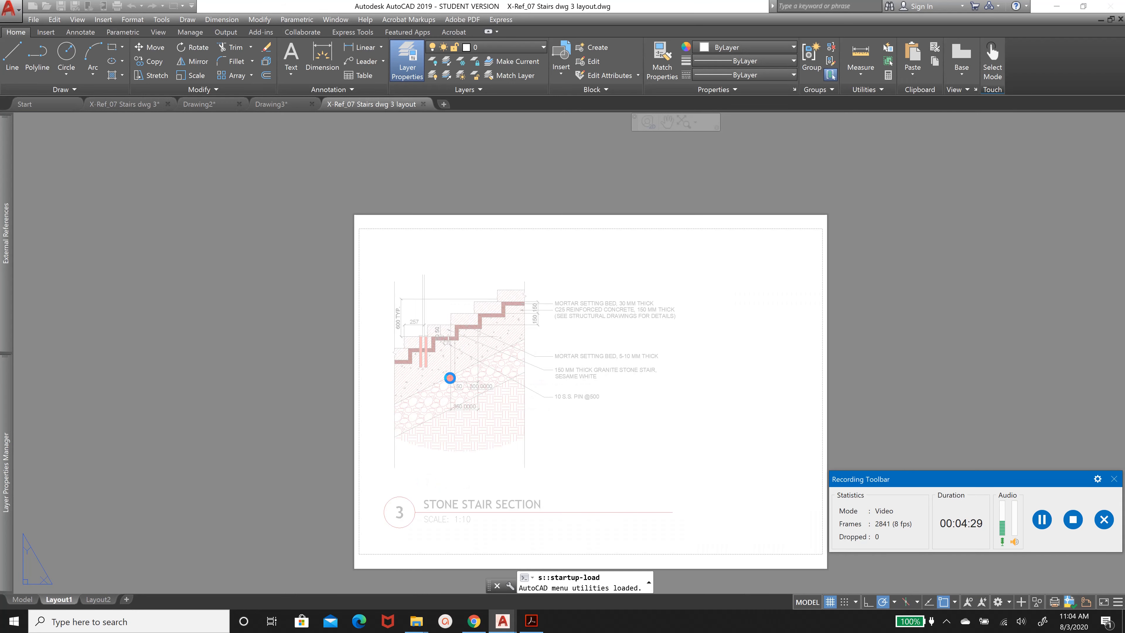
Set up a plot of Layout1 with the Adobe PDF plotter and the acad.ctb plot style table.
right_click(65, 601)
left_click(114, 540)
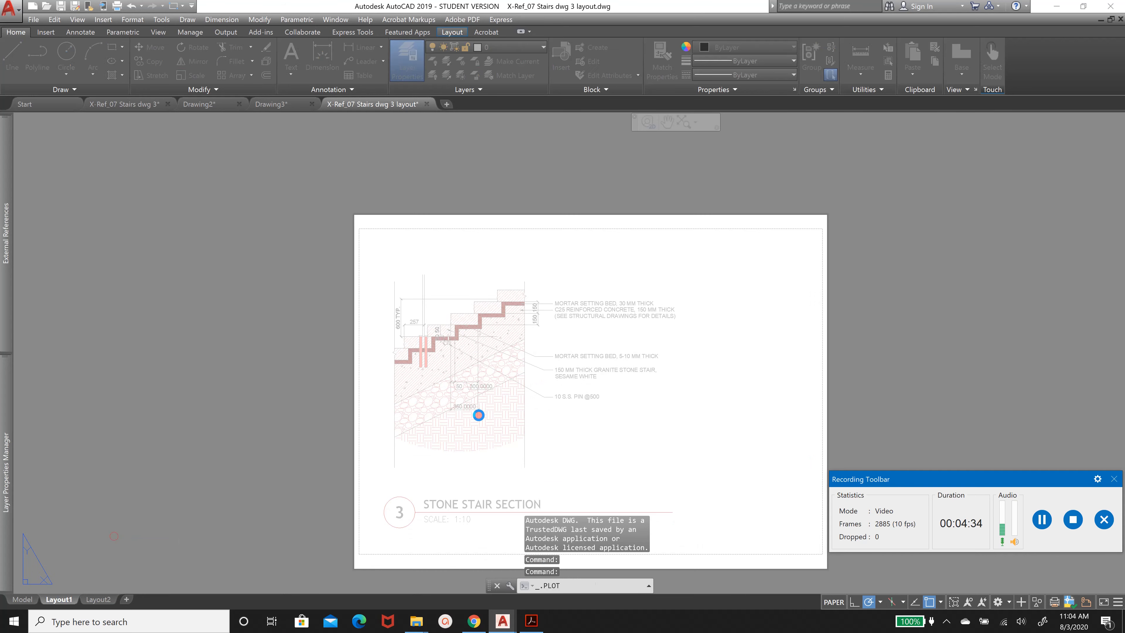
left_click(440, 226)
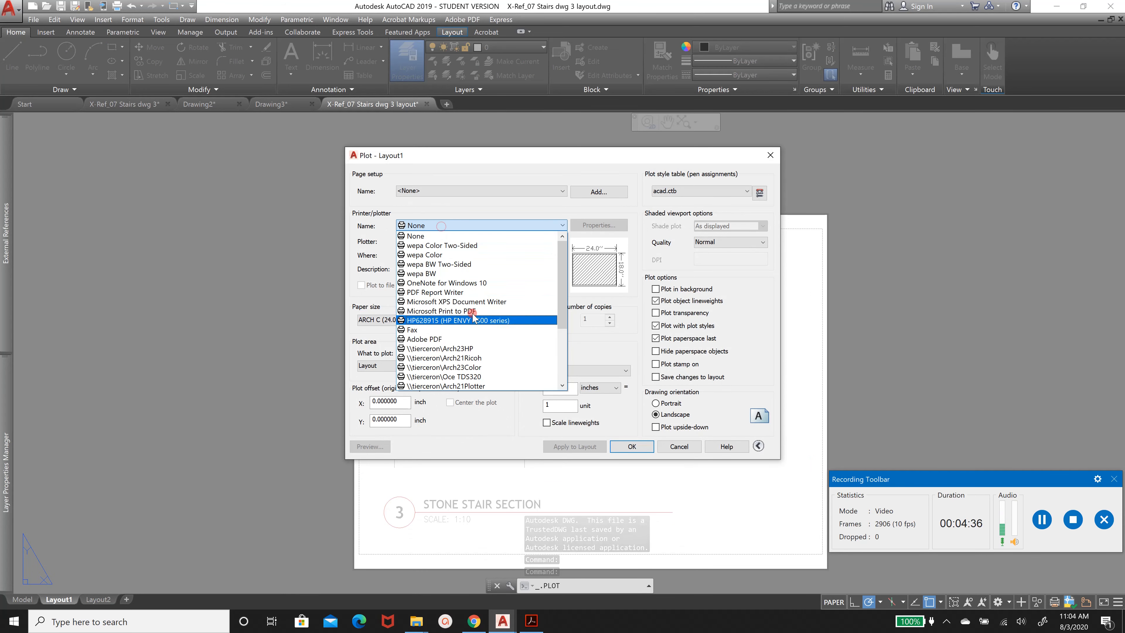
left_click(470, 340)
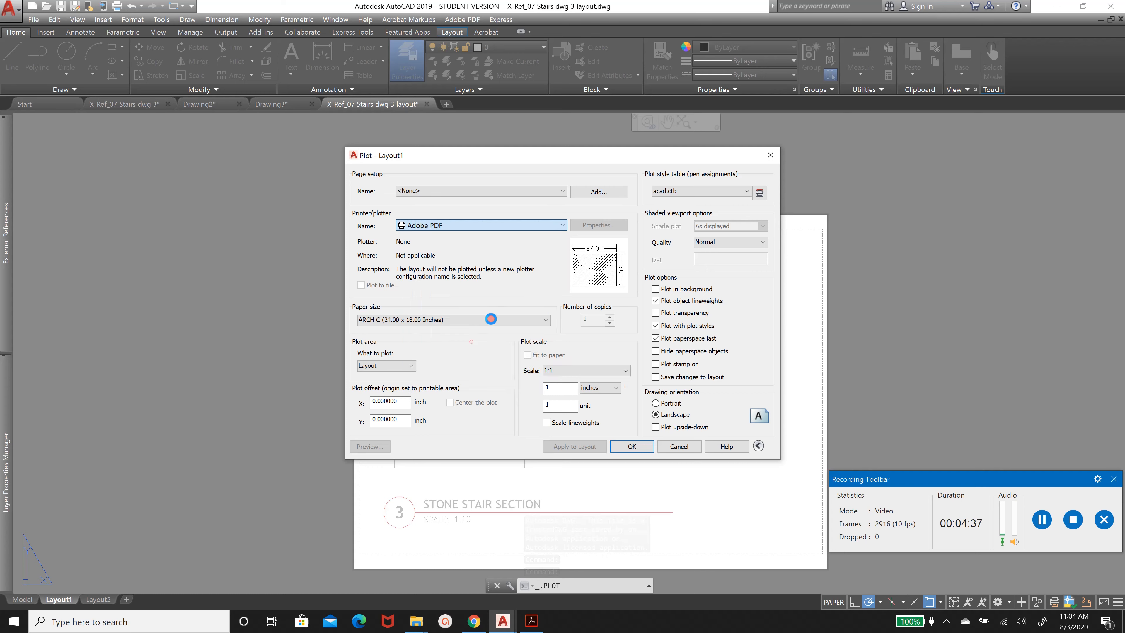
left_click(670, 191)
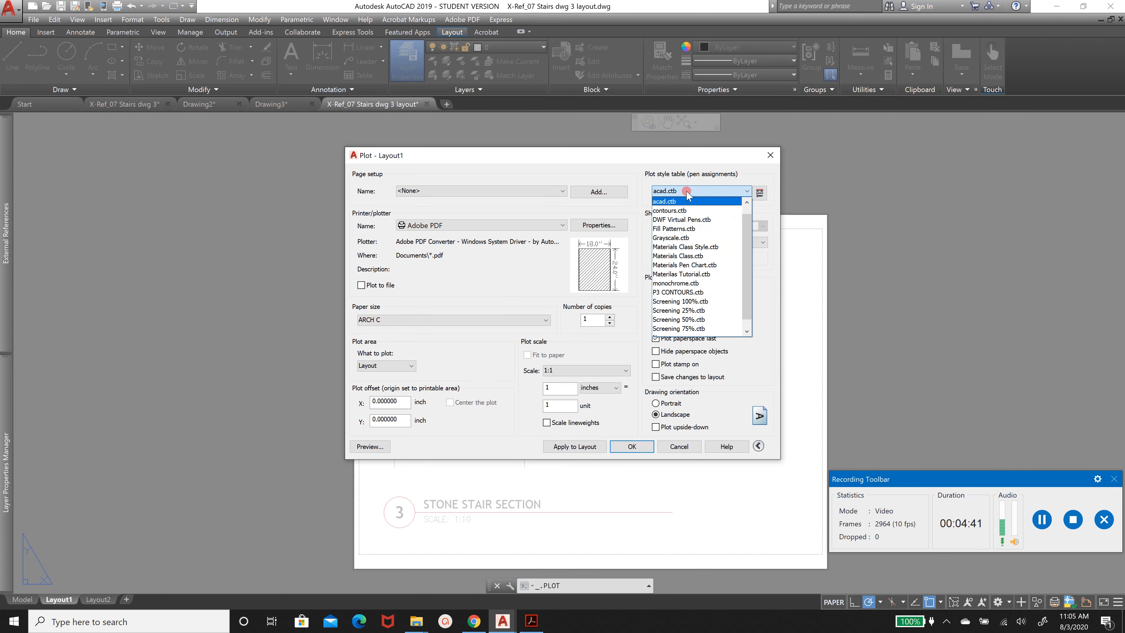
left_click(669, 201)
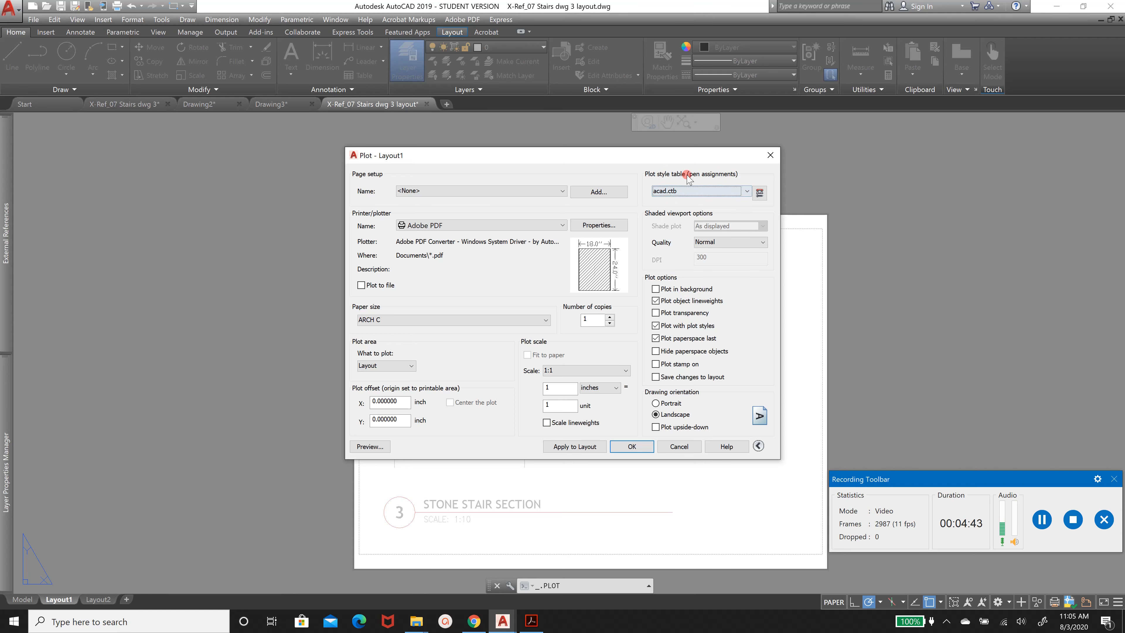
Preview the Layout1 plot to examine the stair section's hatching and linework up close, cancel plotting and return to Drawing2.
left_click(371, 446)
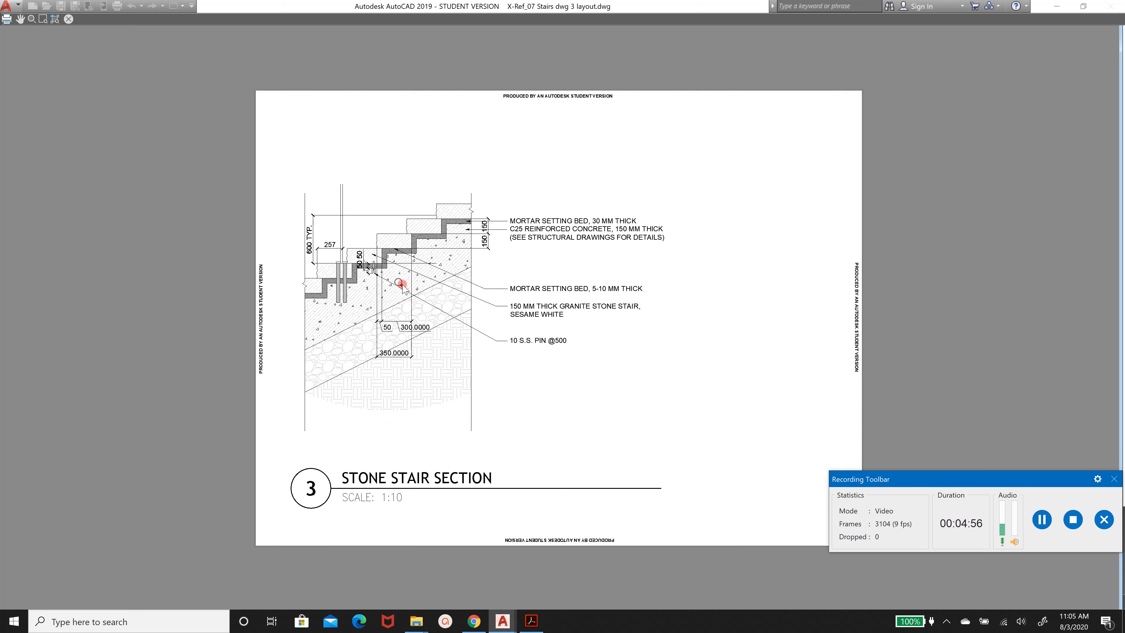
scroll(402, 307, "up", 8)
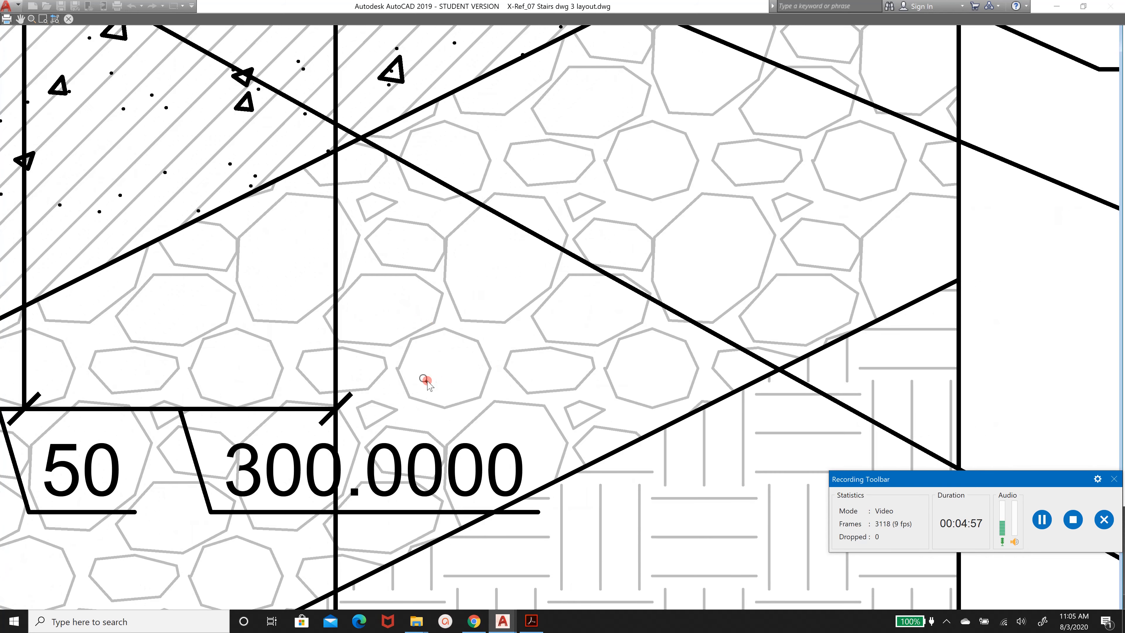
scroll(425, 382, "down", 8)
scroll(333, 505, "up", 3)
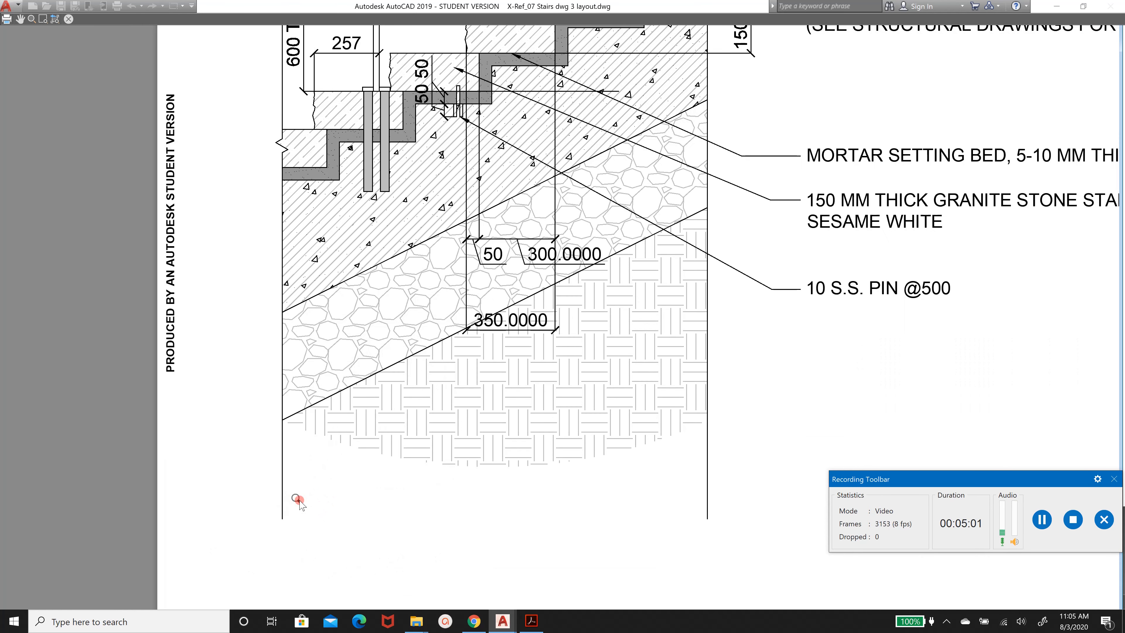
key("Escape")
left_click(667, 453)
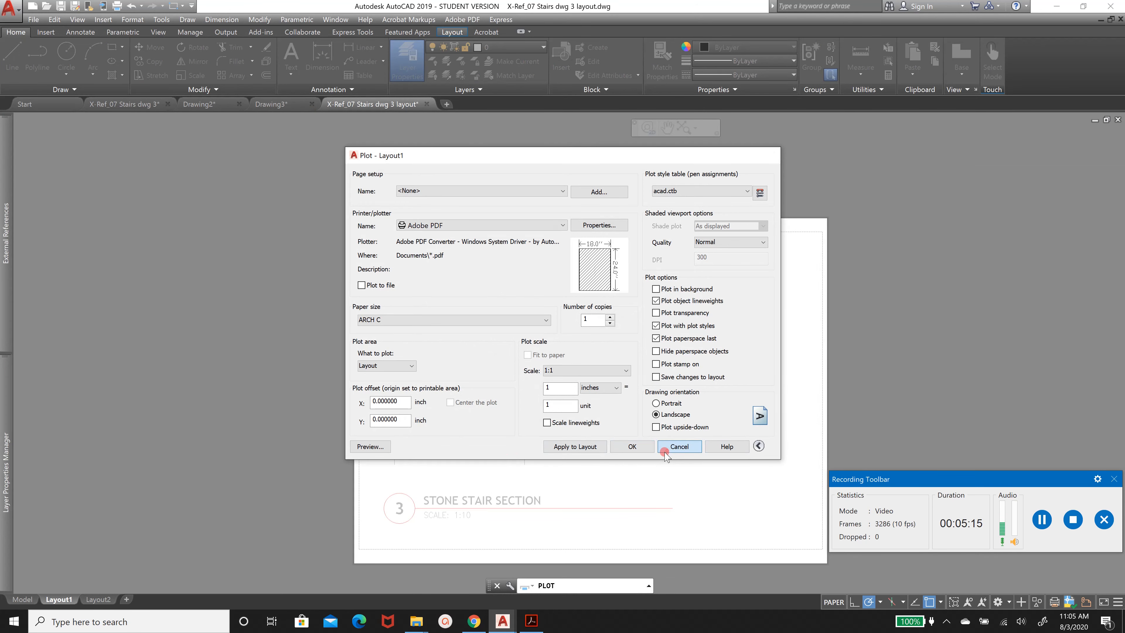
left_click(222, 105)
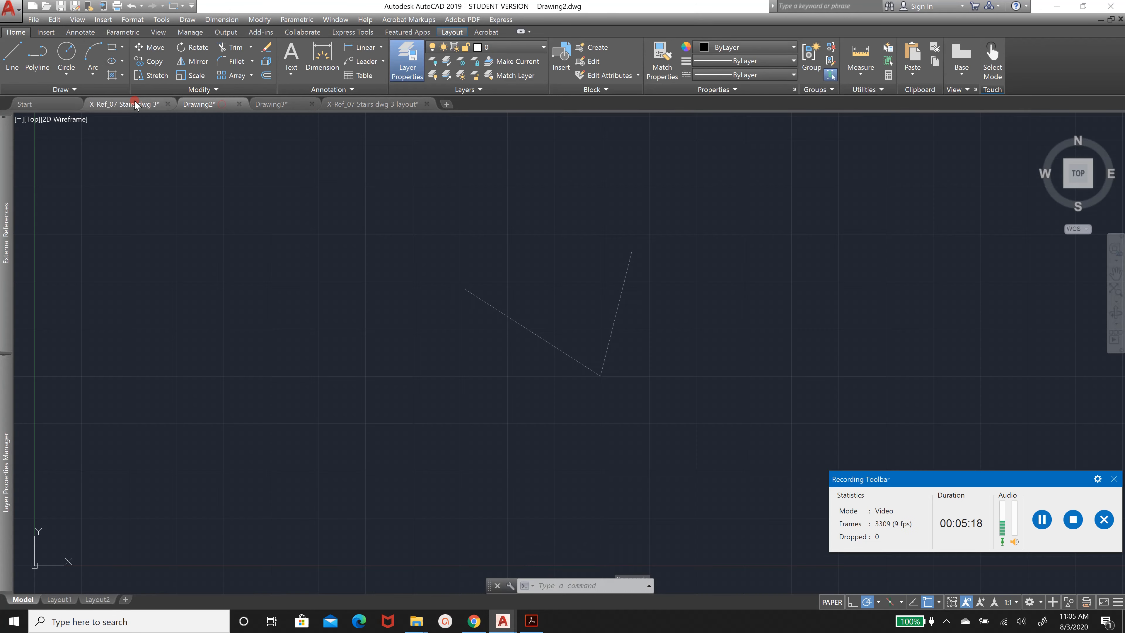